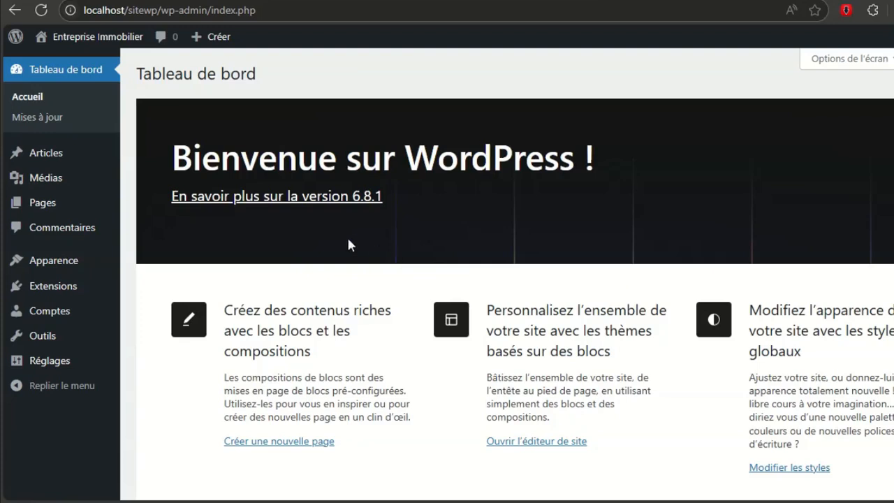
Open the site's installed themes and start adding a new theme.
{"action": "mouse_move", "coordinate": [50, 269]}
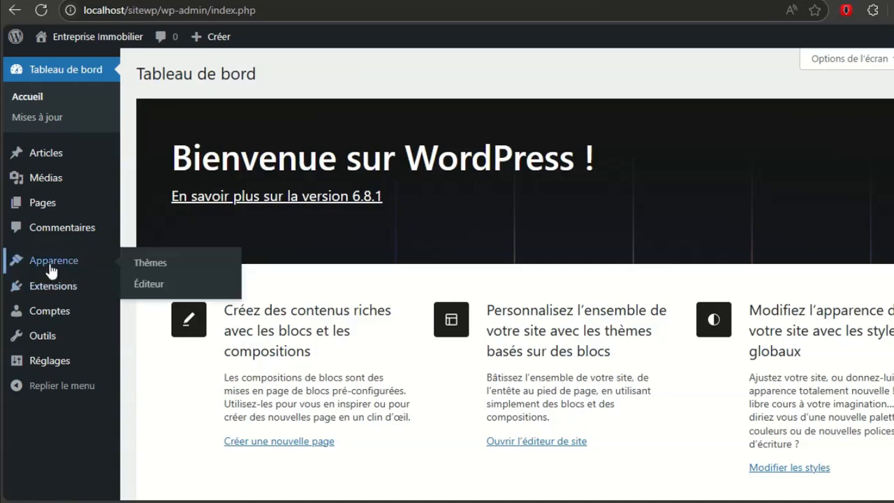
{"action": "left_click", "coordinate": [173, 270]}
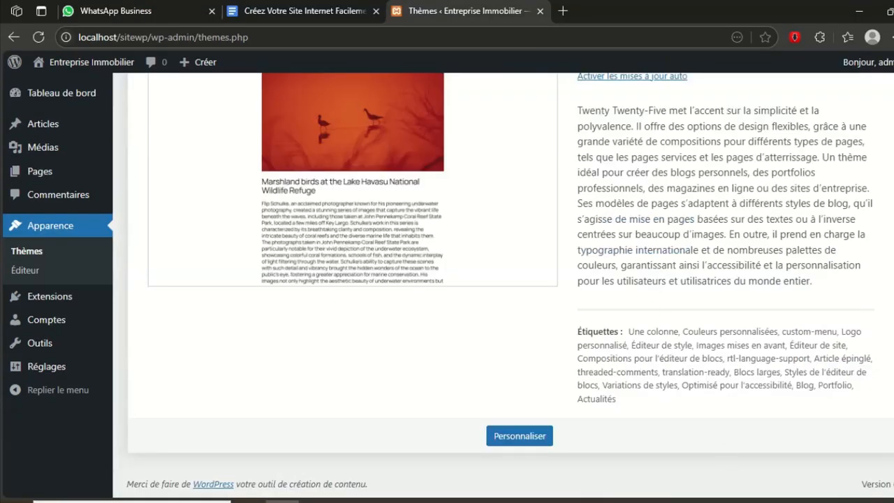
{"action": "scroll", "coordinate": [672, 419], "scroll_direction": "up", "scroll_amount": 3}
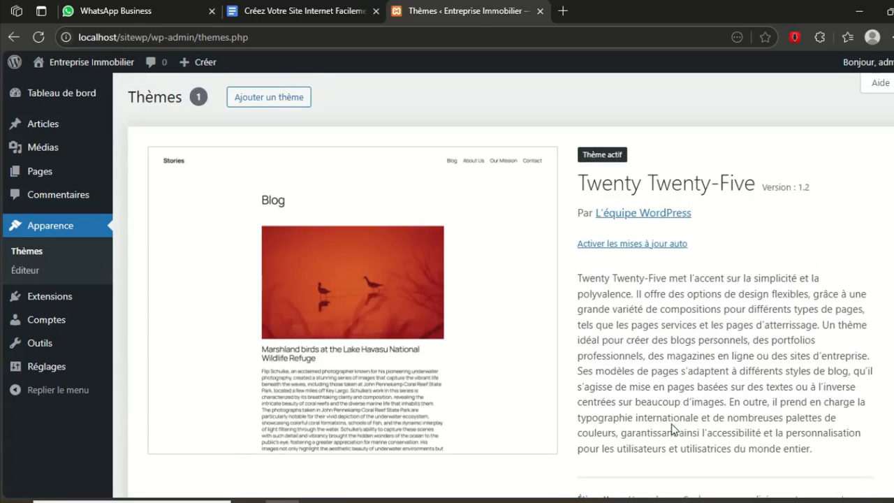
{"action": "left_click", "coordinate": [268, 96]}
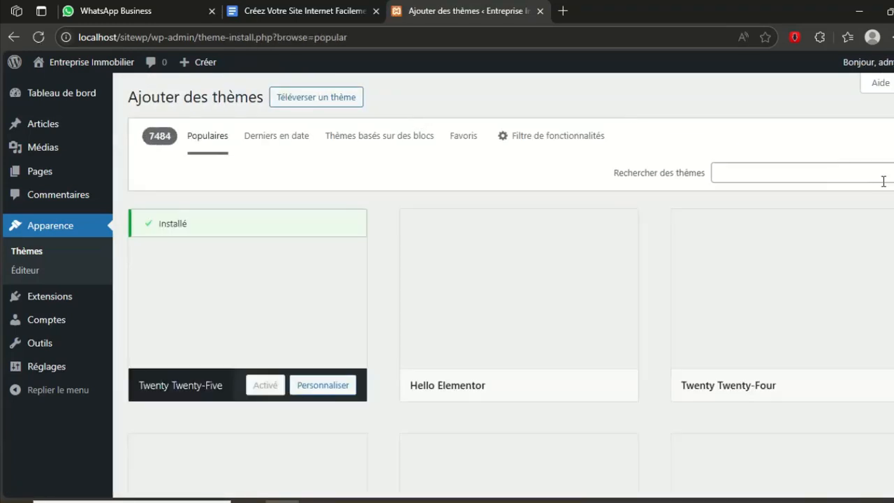
Search the theme directory for OceanWP.
{"action": "mouse_move", "coordinate": [759, 244]}
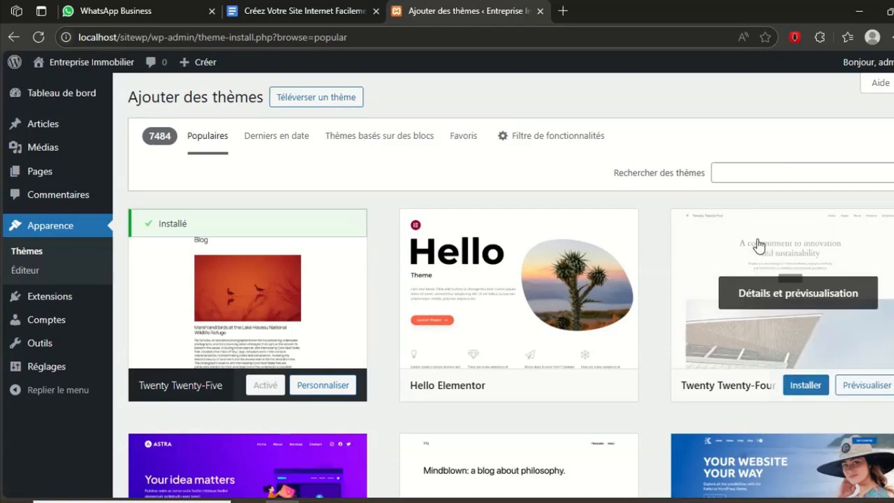
{"action": "left_click", "coordinate": [760, 172]}
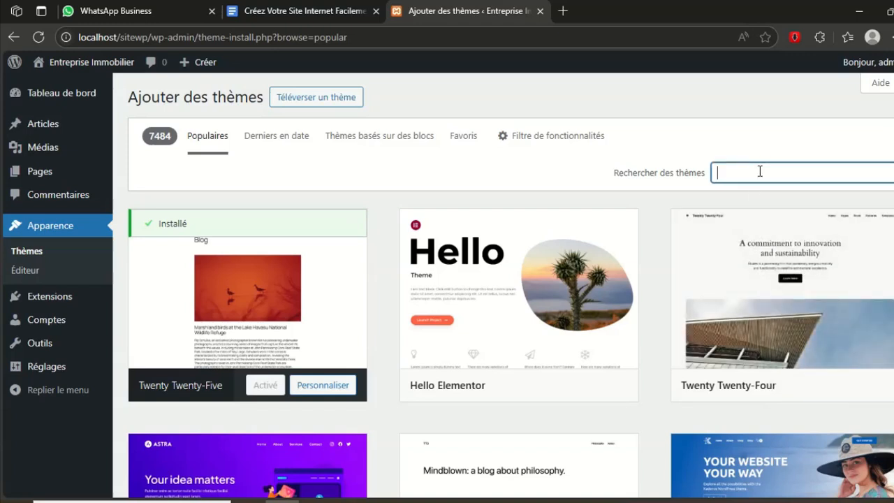
{"action": "type", "text": "Oceam"}
{"action": "key", "text": "BackSpace"}
{"action": "type", "text": "n"}
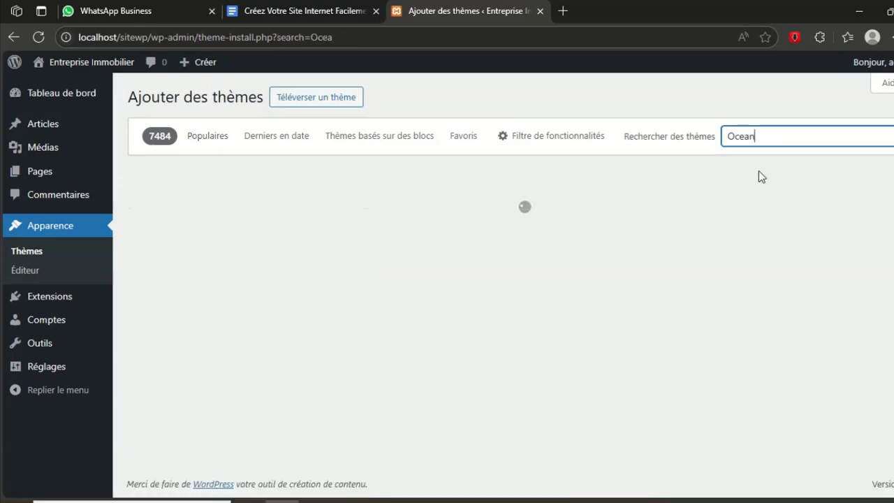
{"action": "type", "text": "WP"}
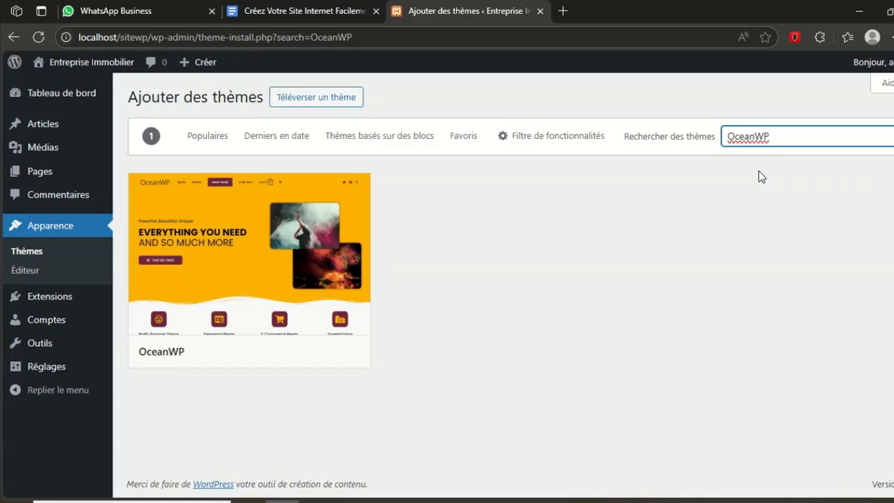
Install the OceanWP theme and activate it.
{"action": "left_click", "coordinate": [269, 356]}
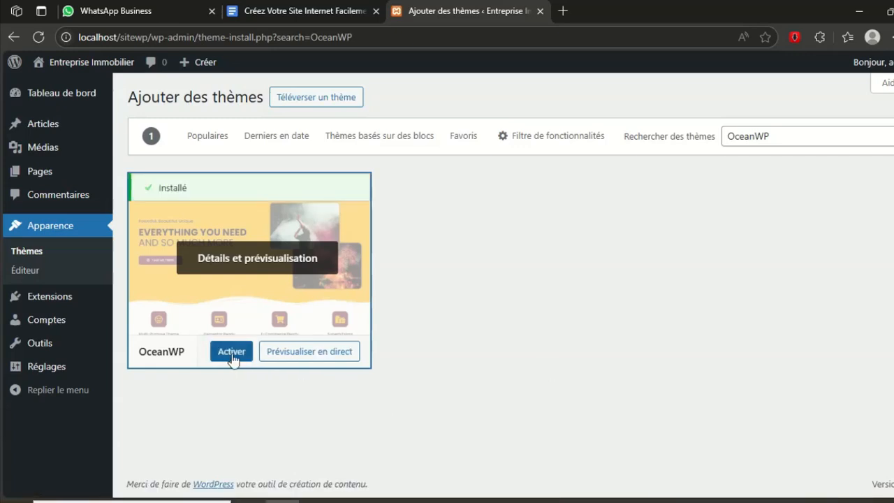
{"action": "left_click", "coordinate": [231, 354]}
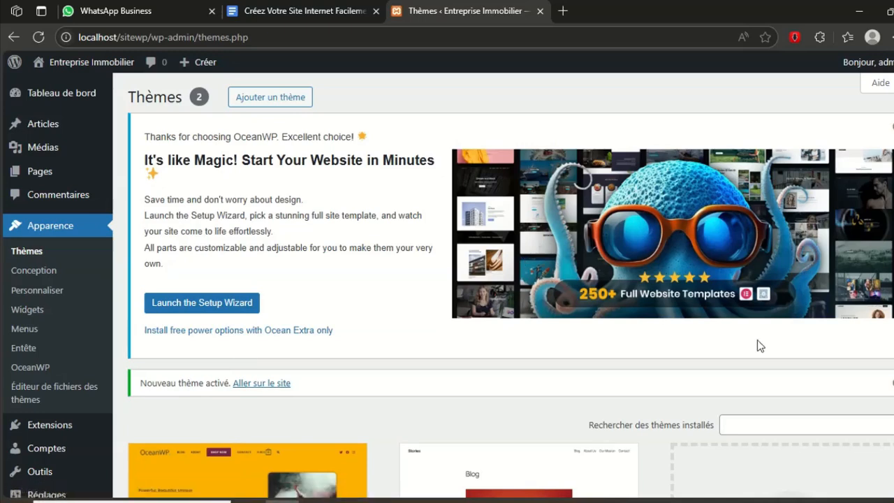
Install the free power options with Ocean Extra only, without launching the setup wizard.
{"action": "scroll", "coordinate": [750, 345], "scroll_direction": "down", "scroll_amount": 3}
{"action": "scroll", "coordinate": [733, 366], "scroll_direction": "up", "scroll_amount": 3}
{"action": "left_click", "coordinate": [163, 332]}
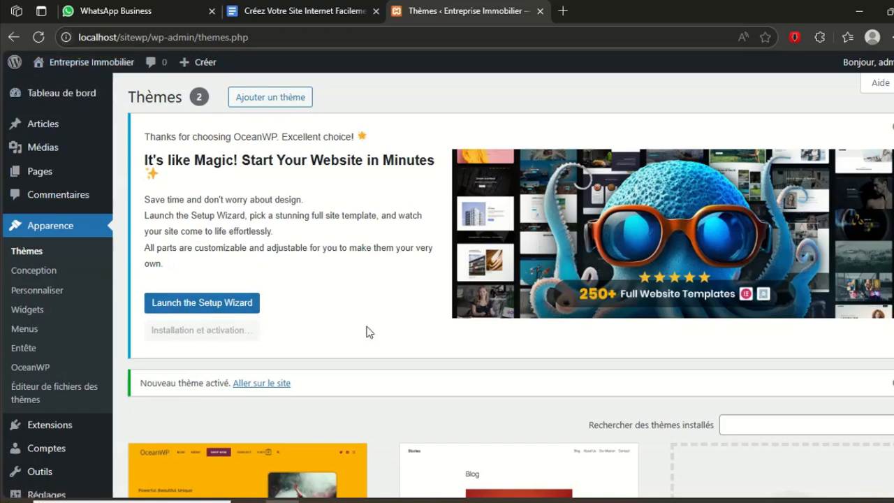
View the public site in a separate tab and examine its header, recent articles, sidebar and footer under the OceanWP theme.
{"action": "middle_click", "coordinate": [62, 86]}
{"action": "left_click", "coordinate": [647, 9]}
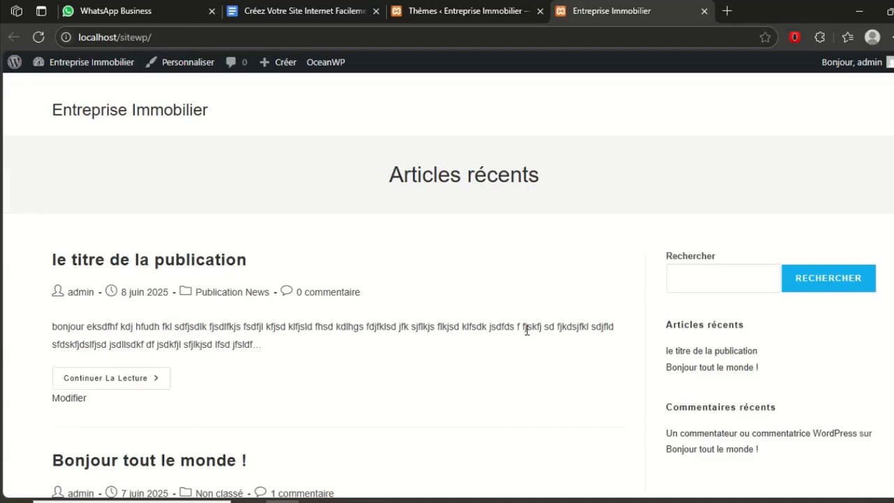
{"action": "scroll", "coordinate": [528, 333], "scroll_direction": "down", "scroll_amount": 4}
{"action": "scroll", "coordinate": [617, 394], "scroll_direction": "up", "scroll_amount": 4}
{"action": "scroll", "coordinate": [562, 200], "scroll_direction": "down", "scroll_amount": 1}
{"action": "scroll", "coordinate": [559, 199], "scroll_direction": "down", "scroll_amount": 1}
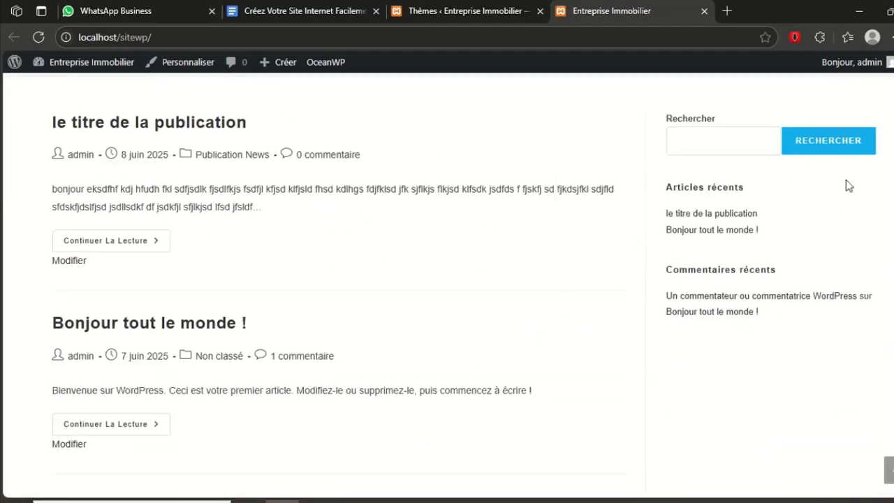
{"action": "scroll", "coordinate": [848, 185], "scroll_direction": "down", "scroll_amount": 2}
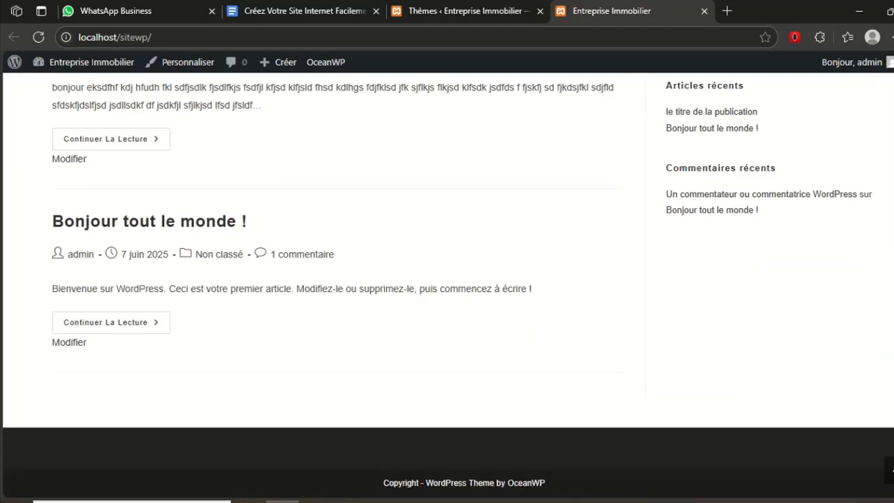
{"action": "left_click", "coordinate": [889, 470]}
{"action": "scroll", "coordinate": [505, 326], "scroll_direction": "down", "scroll_amount": 4}
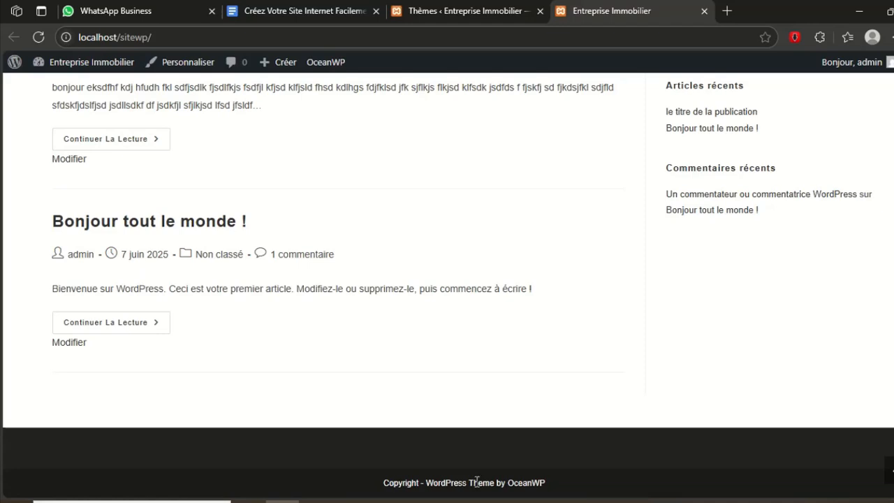
{"action": "left_click", "coordinate": [185, 62]}
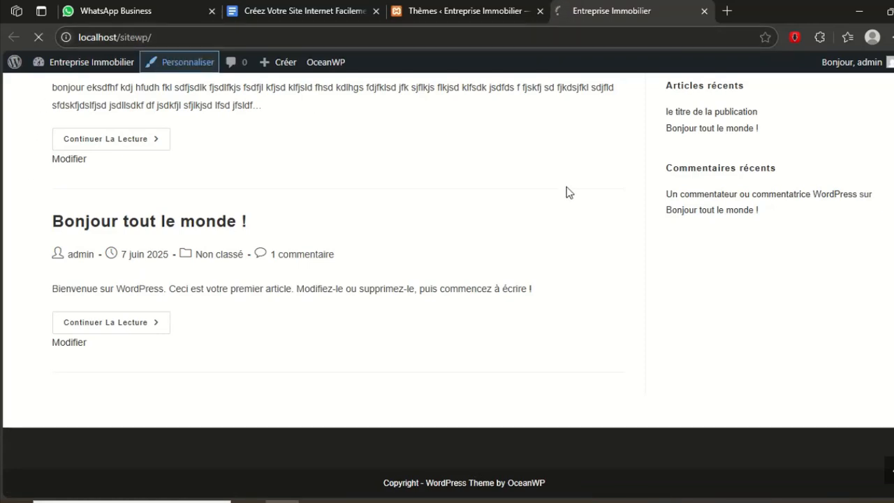
{"action": "left_click", "coordinate": [469, 7]}
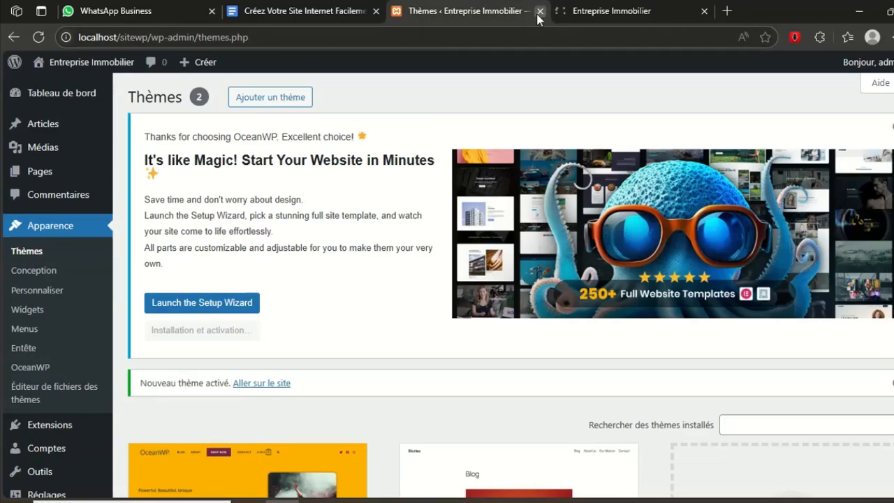
{"action": "left_click", "coordinate": [563, 9]}
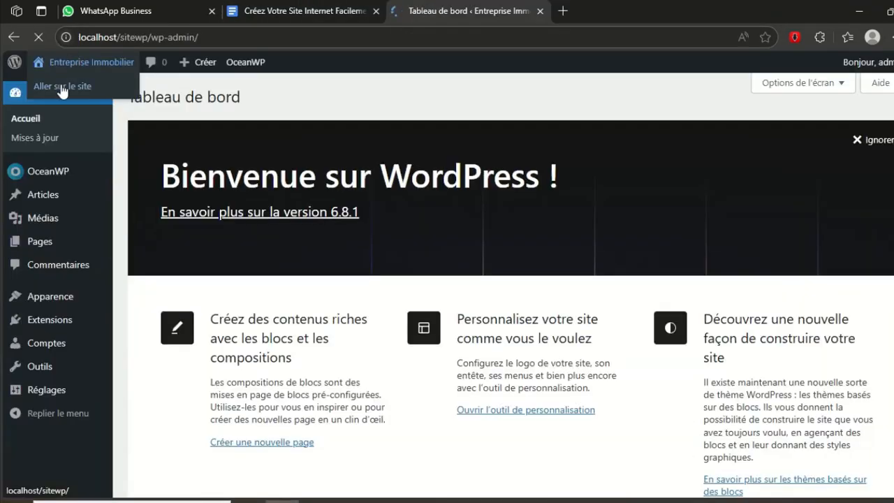
Go from the dashboard to the public site, open it for customization and look over the page preview.
{"action": "left_click", "coordinate": [80, 90]}
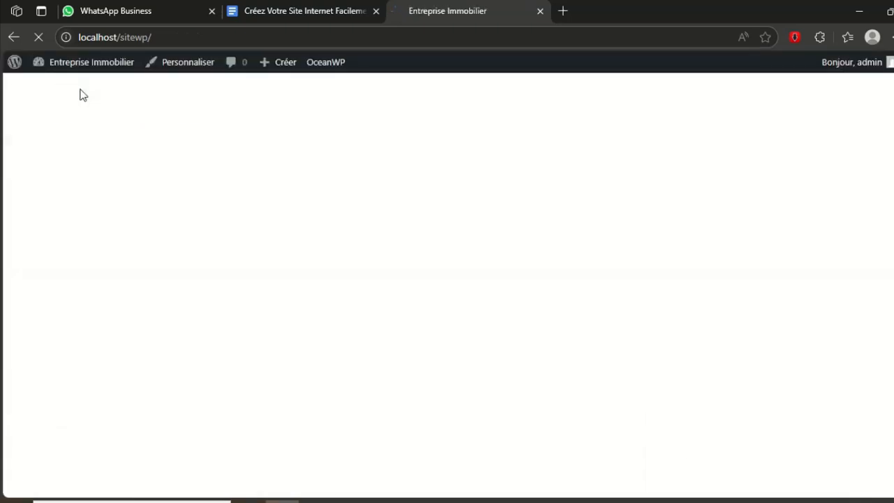
{"action": "scroll", "coordinate": [461, 140], "scroll_direction": "down", "scroll_amount": 4}
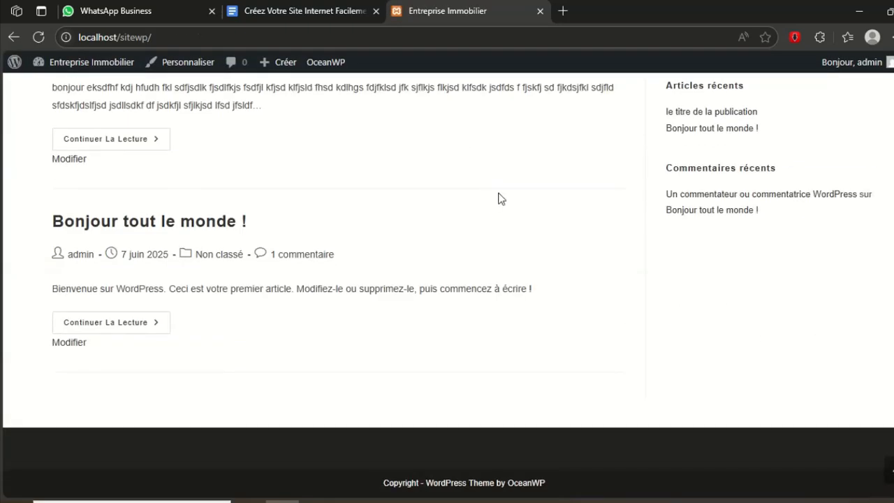
{"action": "scroll", "coordinate": [506, 210], "scroll_direction": "up", "scroll_amount": 4}
{"action": "left_click", "coordinate": [168, 66]}
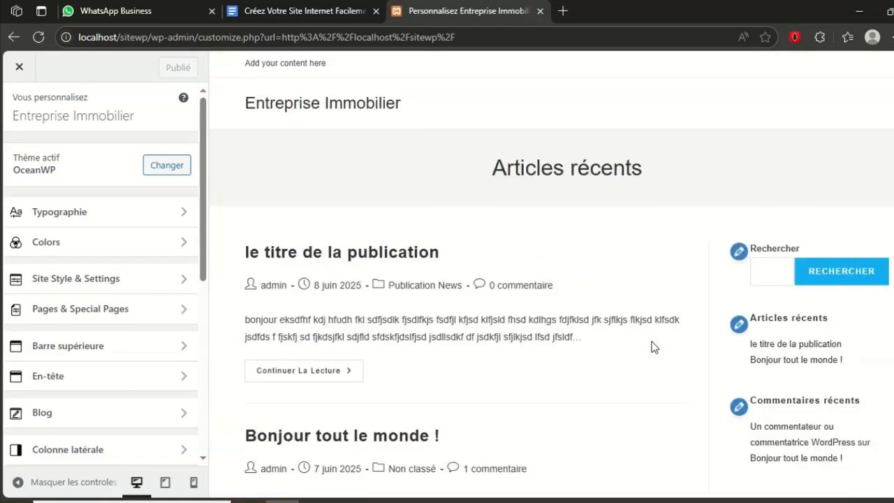
{"action": "scroll", "coordinate": [684, 342], "scroll_direction": "down", "scroll_amount": 3}
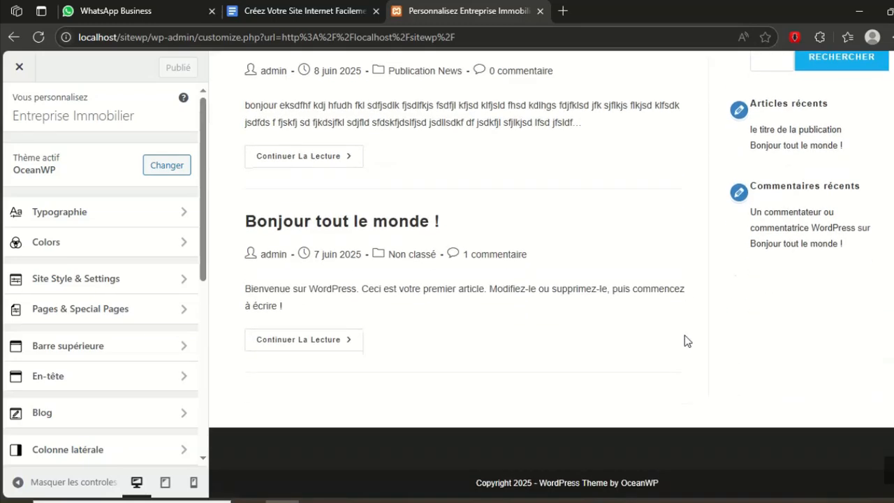
{"action": "scroll", "coordinate": [428, 396], "scroll_direction": "up", "scroll_amount": 3}
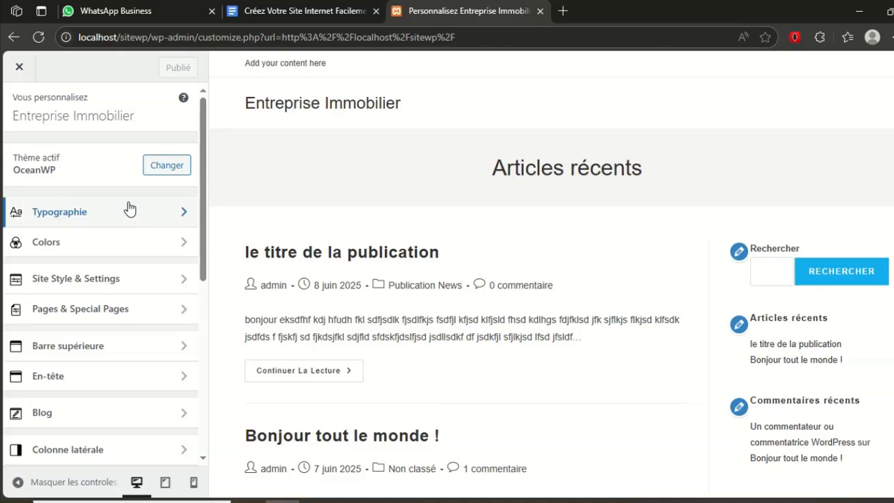
In the global typography settings, set the body text (Corps de page) font family to Poppins and close its options.
{"action": "left_click", "coordinate": [107, 218]}
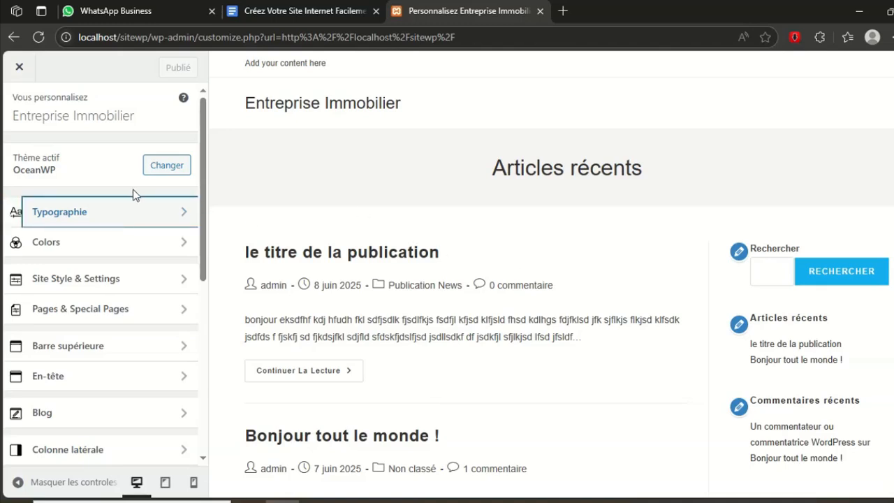
{"action": "left_click", "coordinate": [185, 215]}
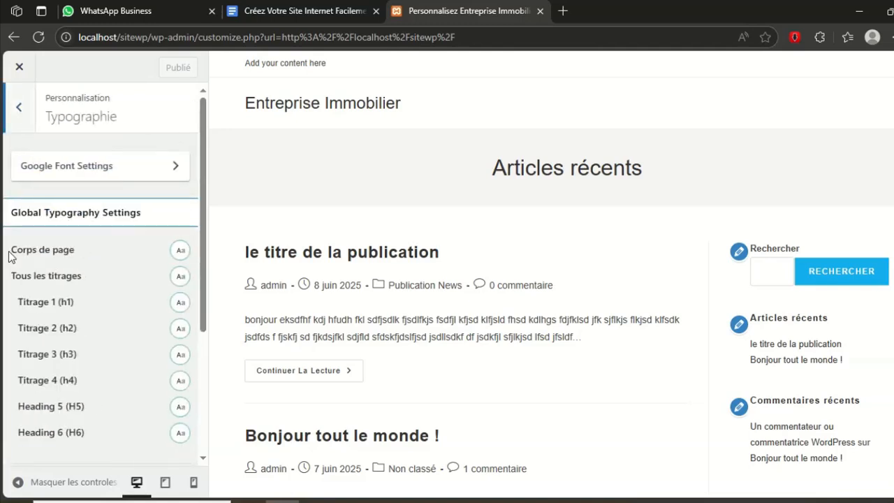
{"action": "left_click", "coordinate": [179, 251]}
{"action": "scroll", "coordinate": [128, 325], "scroll_direction": "down", "scroll_amount": 1}
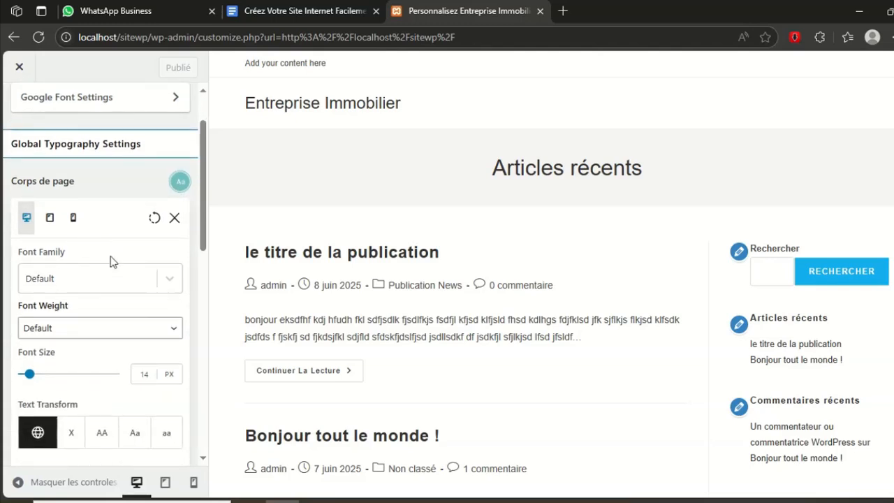
{"action": "left_click", "coordinate": [125, 276]}
{"action": "left_click", "coordinate": [139, 282]}
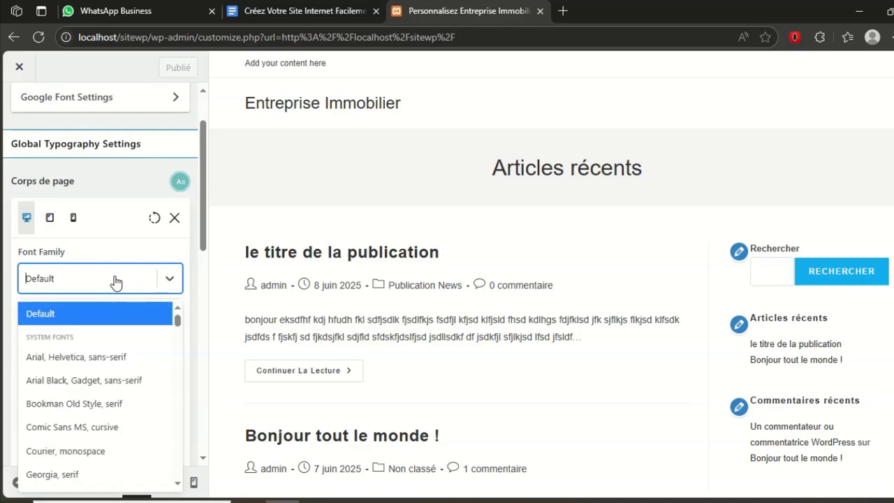
{"action": "left_click", "coordinate": [115, 282]}
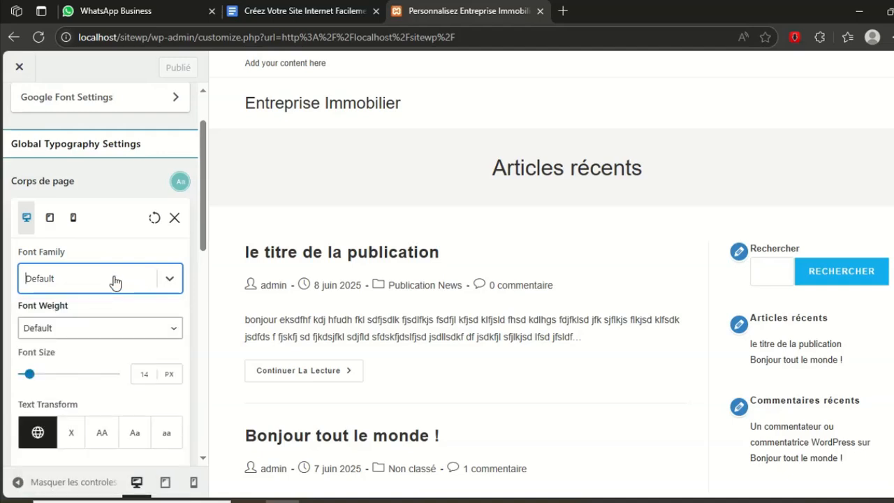
{"action": "type", "text": "Poppin"}
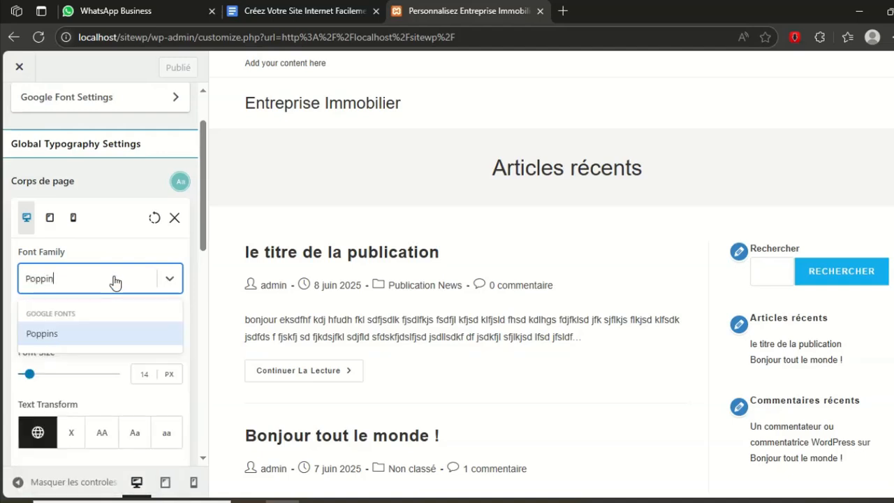
{"action": "left_click", "coordinate": [140, 333]}
{"action": "left_click", "coordinate": [101, 340]}
{"action": "left_click", "coordinate": [101, 339]}
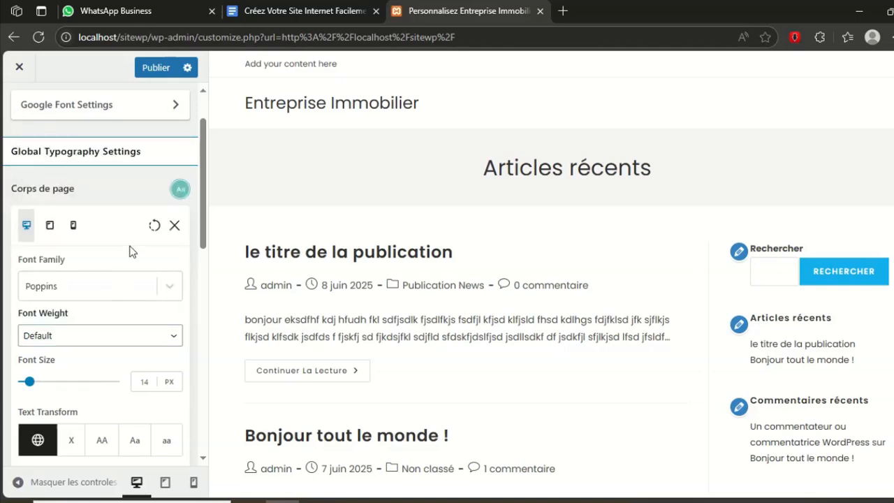
{"action": "scroll", "coordinate": [108, 347], "scroll_direction": "down", "scroll_amount": 2}
{"action": "scroll", "coordinate": [108, 345], "scroll_direction": "up", "scroll_amount": 3}
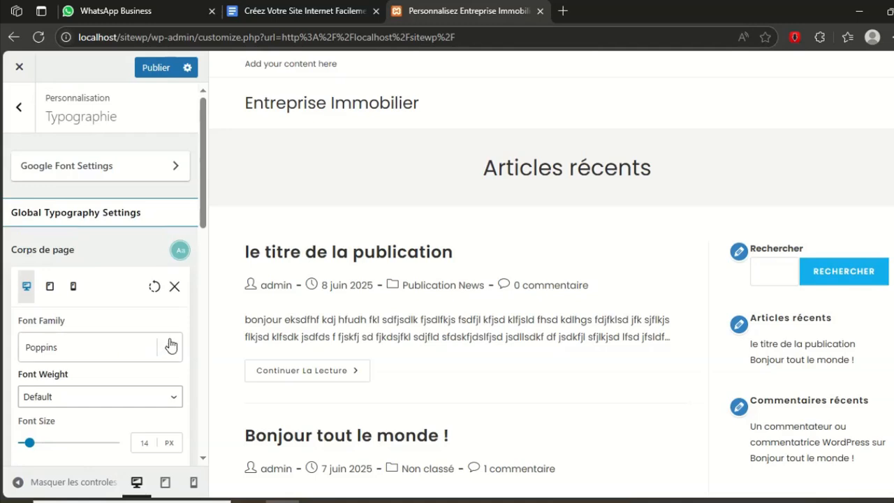
{"action": "left_click", "coordinate": [175, 286]}
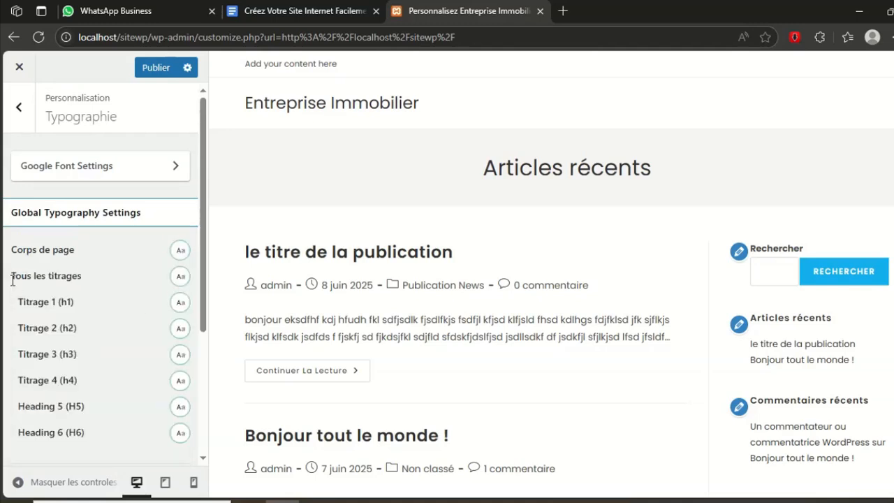
Set the font family of all headings (Tous les titrages) to Poppins, leave the weight at Default and close the options.
{"action": "left_click", "coordinate": [179, 279]}
{"action": "left_click", "coordinate": [100, 375]}
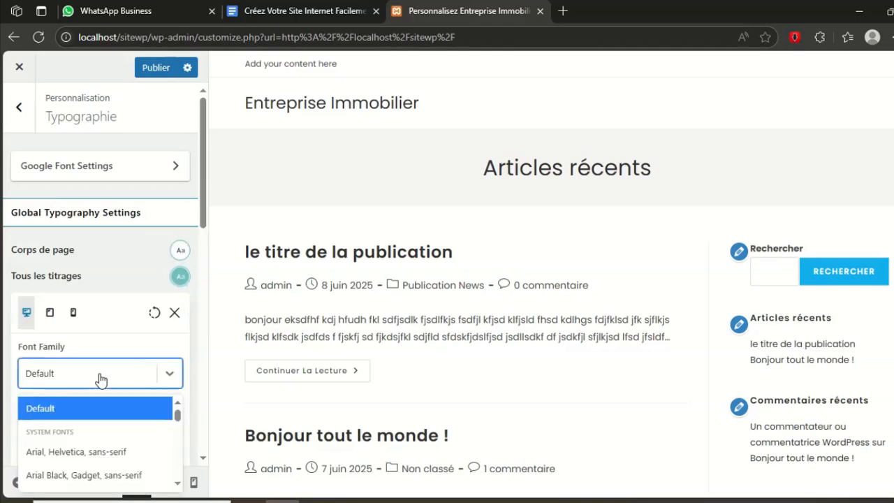
{"action": "type", "text": "Popp"}
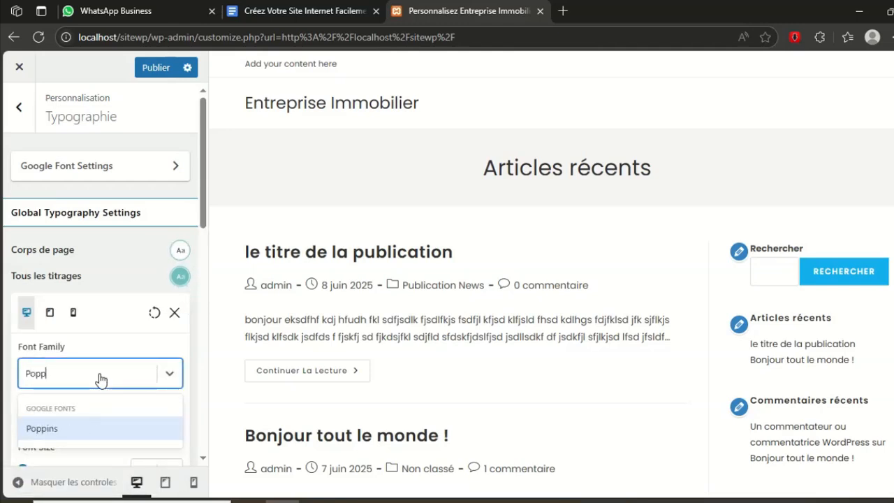
{"action": "left_click", "coordinate": [33, 428]}
{"action": "left_click", "coordinate": [33, 424]}
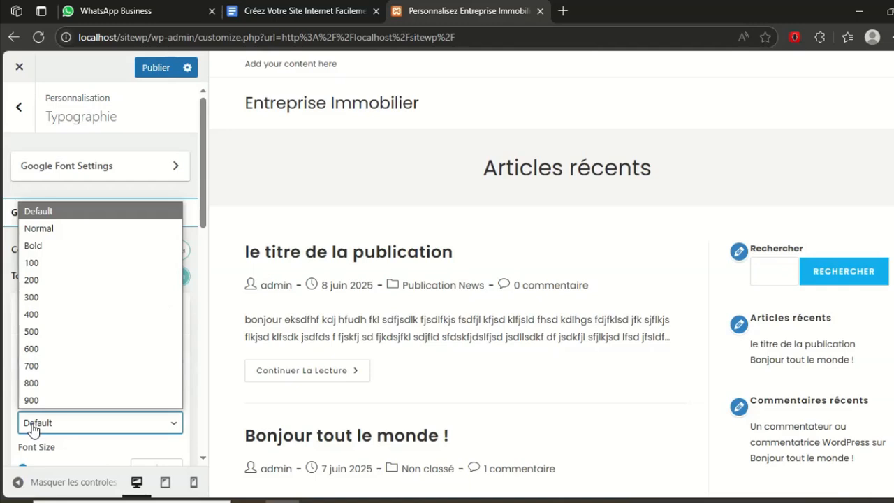
{"action": "left_click", "coordinate": [4, 428]}
{"action": "double_click", "coordinate": [4, 427]}
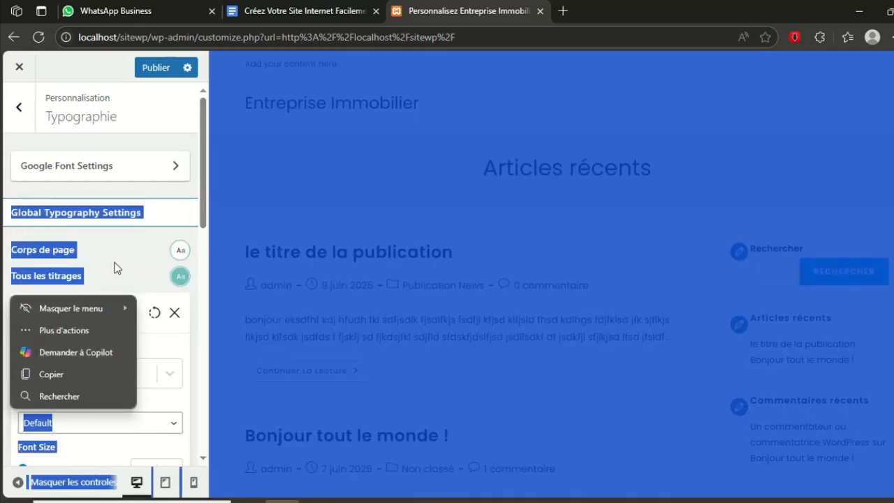
{"action": "left_click", "coordinate": [116, 269]}
{"action": "left_click", "coordinate": [173, 313]}
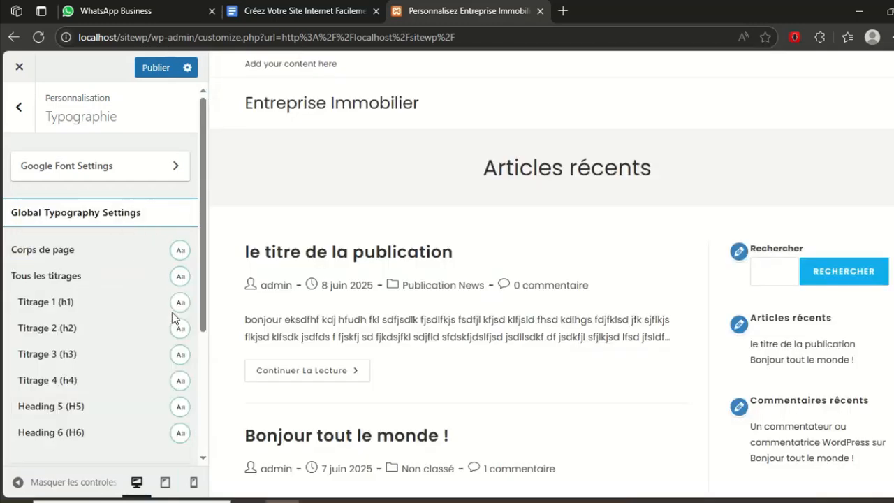
Set the font family of the Titrage 1 (h1) headings to Poppins and close its options.
{"action": "left_click", "coordinate": [179, 302]}
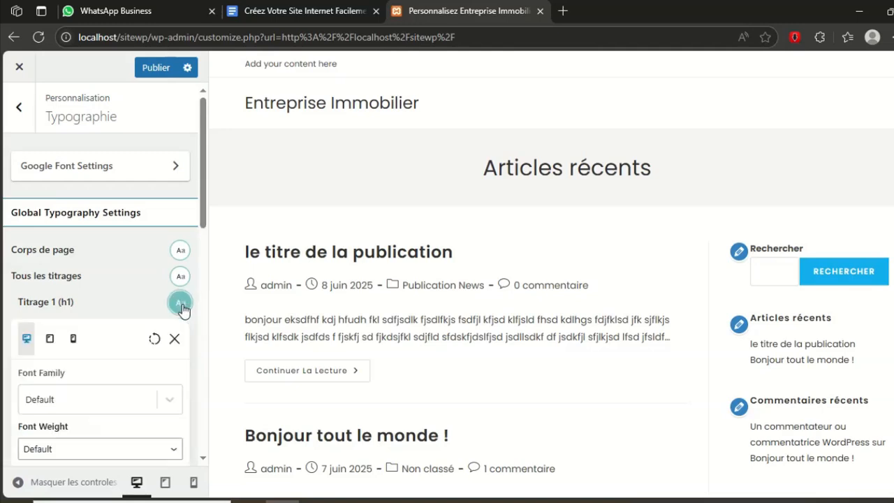
{"action": "left_click", "coordinate": [97, 398]}
{"action": "type", "text": "Popp"}
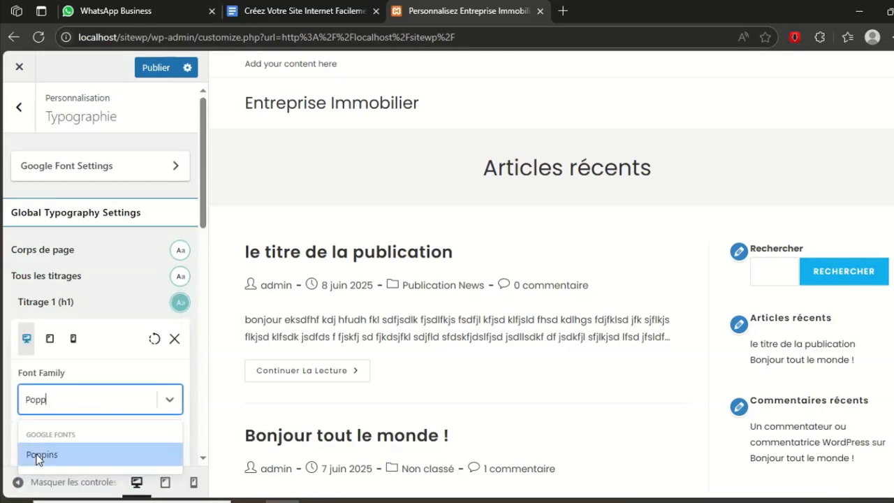
{"action": "left_click", "coordinate": [36, 455]}
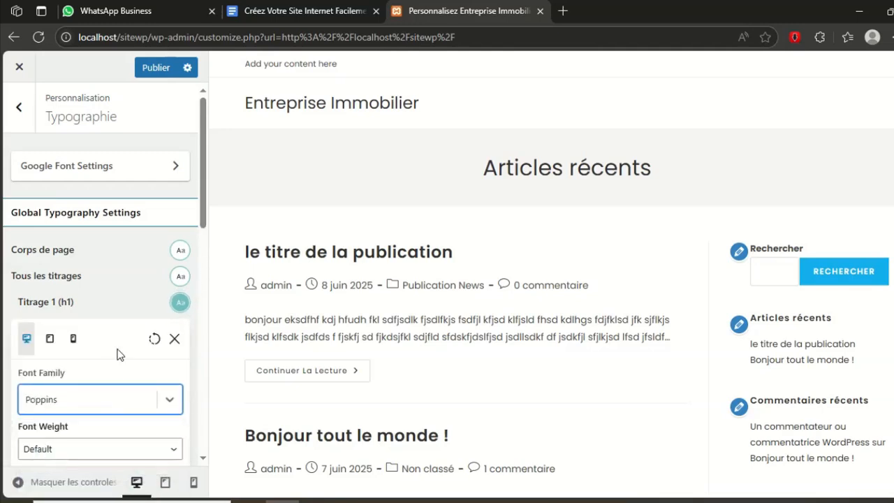
{"action": "left_click", "coordinate": [126, 315]}
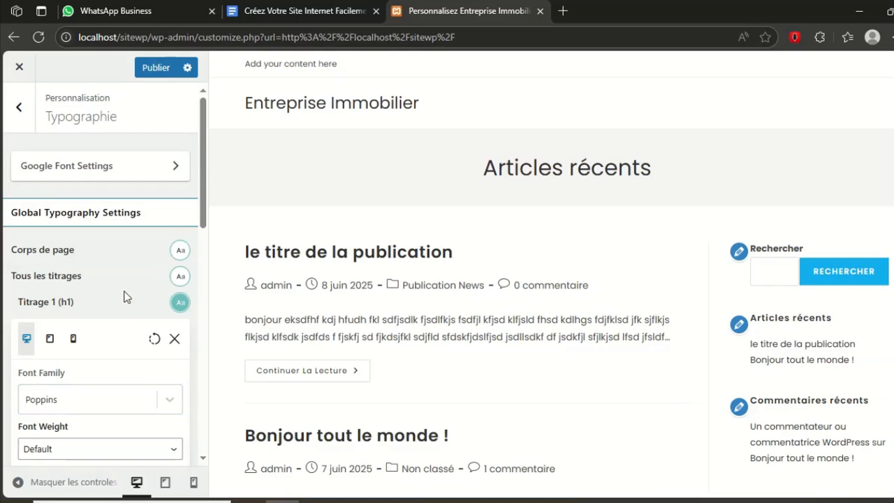
{"action": "left_click", "coordinate": [174, 339]}
Set the font family of the Titrage 2 (h2) headings to Poppins and close its options.
{"action": "left_click", "coordinate": [181, 330]}
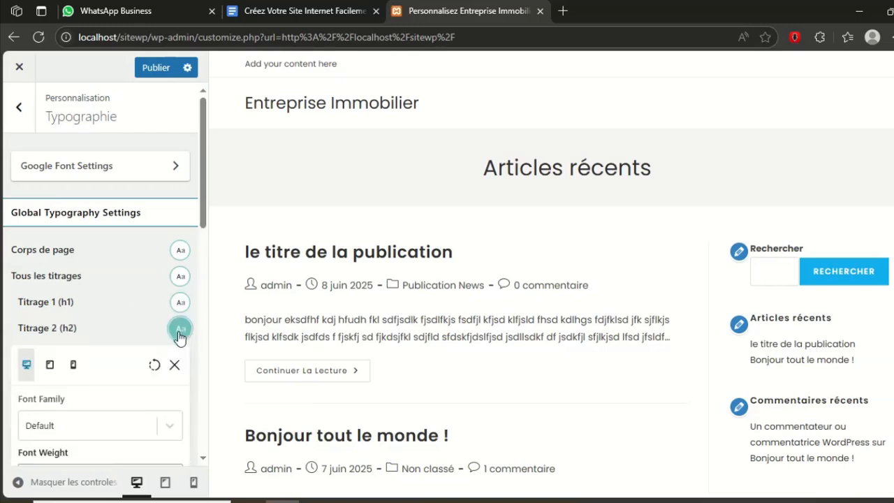
{"action": "left_click", "coordinate": [123, 427]}
{"action": "type", "text": "Popp"}
{"action": "left_click", "coordinate": [64, 483]}
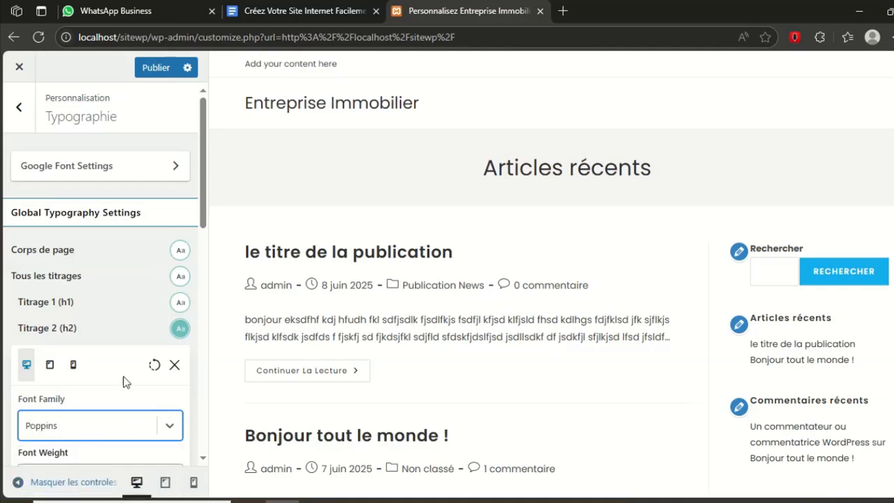
{"action": "left_click", "coordinate": [175, 365]}
Set the font family of the Titrage 3 (h3) headings to Poppins and close its options.
{"action": "scroll", "coordinate": [151, 349], "scroll_direction": "down", "scroll_amount": 2}
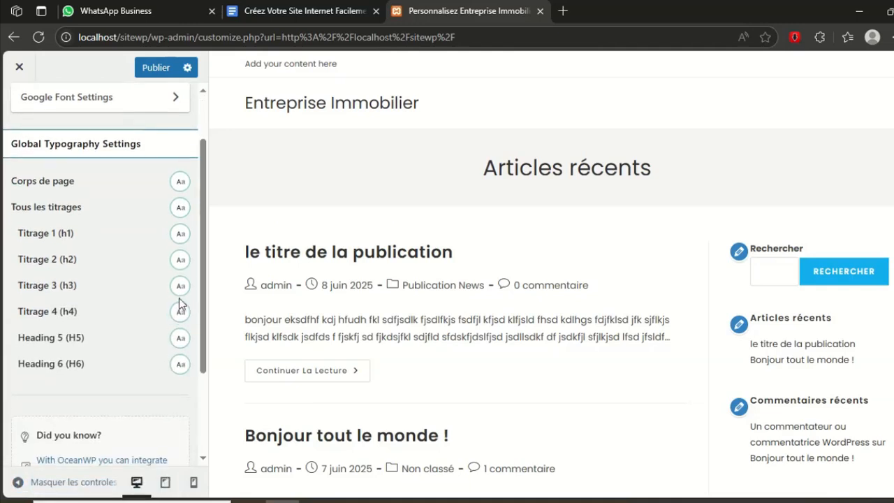
{"action": "left_click", "coordinate": [179, 285]}
{"action": "left_click", "coordinate": [107, 385]}
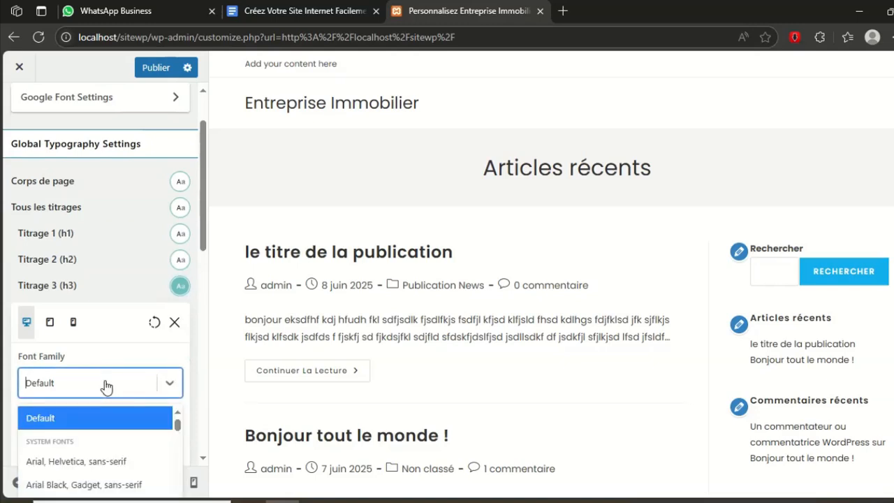
{"action": "type", "text": "Pop"}
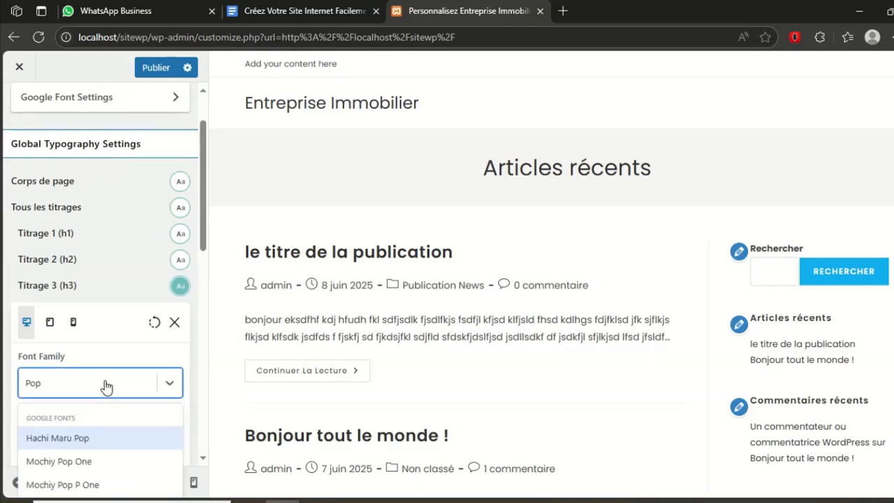
{"action": "type", "text": "p"}
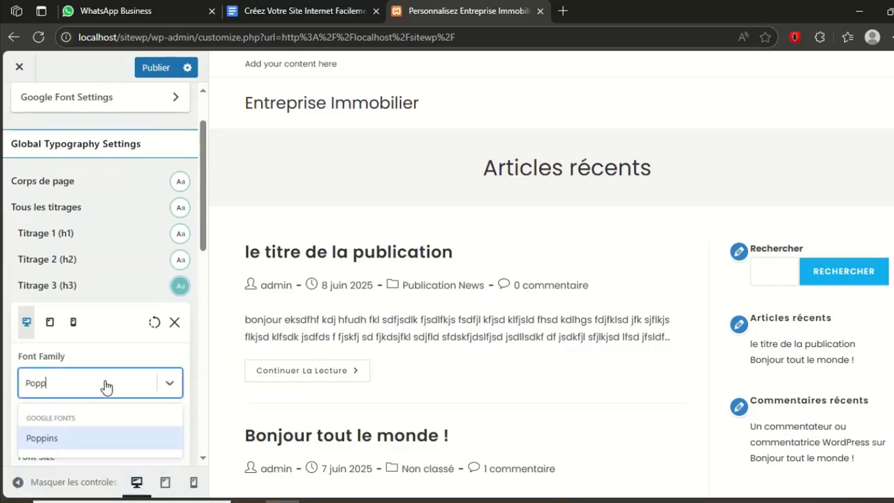
{"action": "left_click", "coordinate": [63, 440]}
{"action": "left_click", "coordinate": [174, 328]}
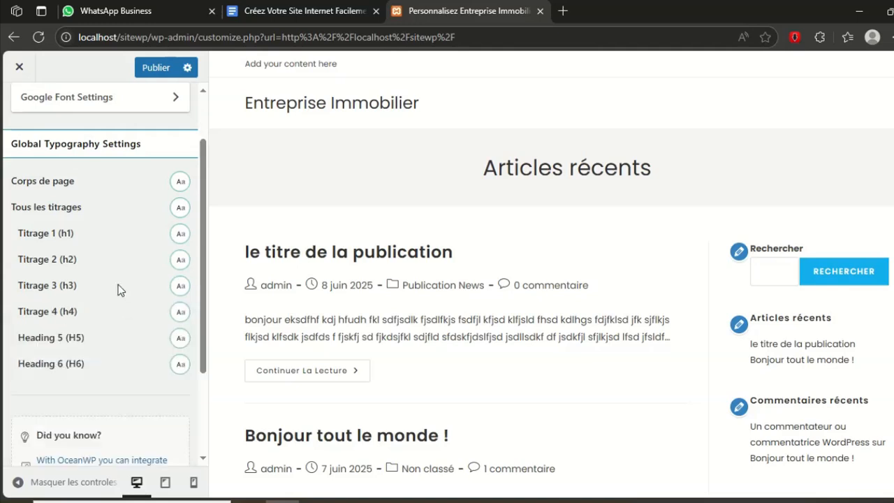
Look over the remaining heading levels in the typography settings and the Articles récents title in the page preview.
{"action": "scroll", "coordinate": [118, 284], "scroll_direction": "down", "scroll_amount": 1}
{"action": "scroll", "coordinate": [133, 293], "scroll_direction": "up", "scroll_amount": 2}
{"action": "scroll", "coordinate": [166, 172], "scroll_direction": "down", "scroll_amount": 1}
{"action": "scroll", "coordinate": [146, 195], "scroll_direction": "up", "scroll_amount": 1}
{"action": "scroll", "coordinate": [146, 195], "scroll_direction": "down", "scroll_amount": 1}
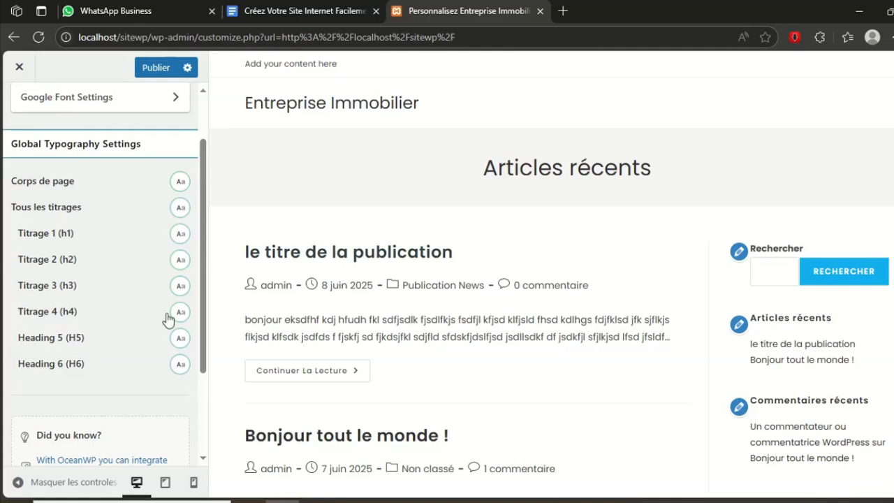
{"action": "scroll", "coordinate": [130, 329], "scroll_direction": "up", "scroll_amount": 2}
{"action": "left_click_drag", "start_coordinate": [486, 169], "coordinate": [654, 168]}
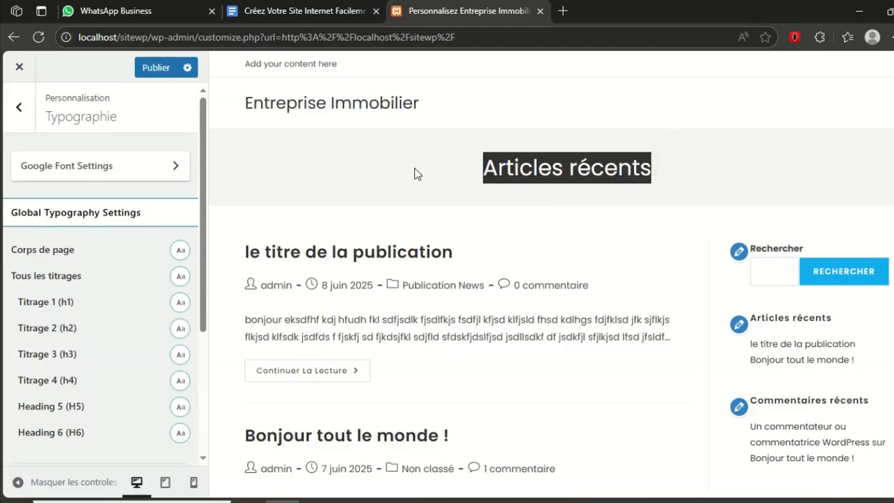
{"action": "left_click", "coordinate": [307, 134]}
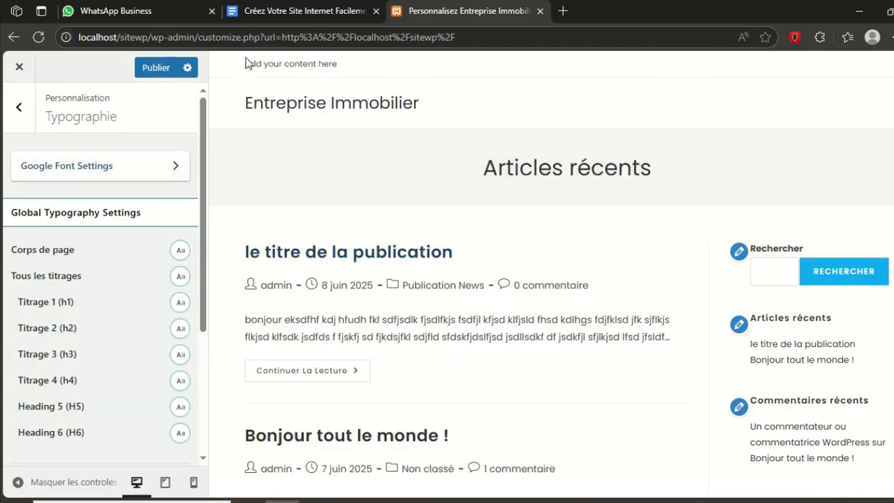
Leave the typography settings, open the theme's Colors settings and review the background, main, border, heading and link color options.
{"action": "left_click", "coordinate": [19, 107]}
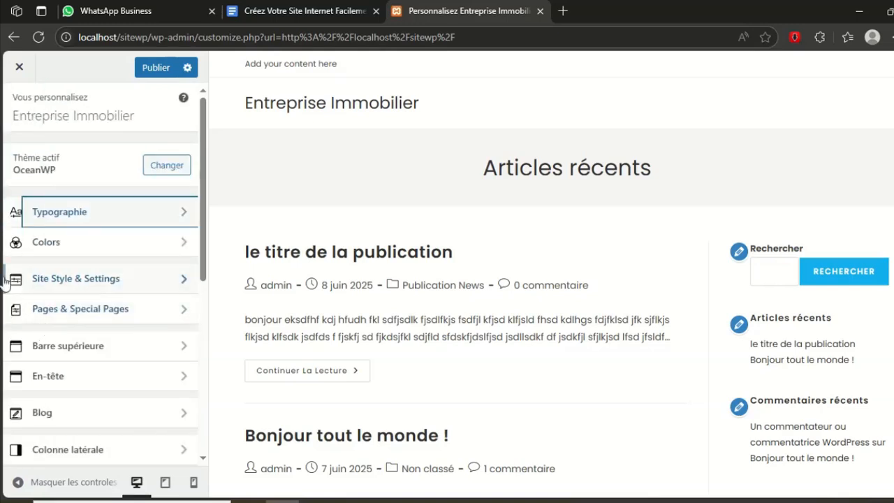
{"action": "left_click", "coordinate": [101, 248]}
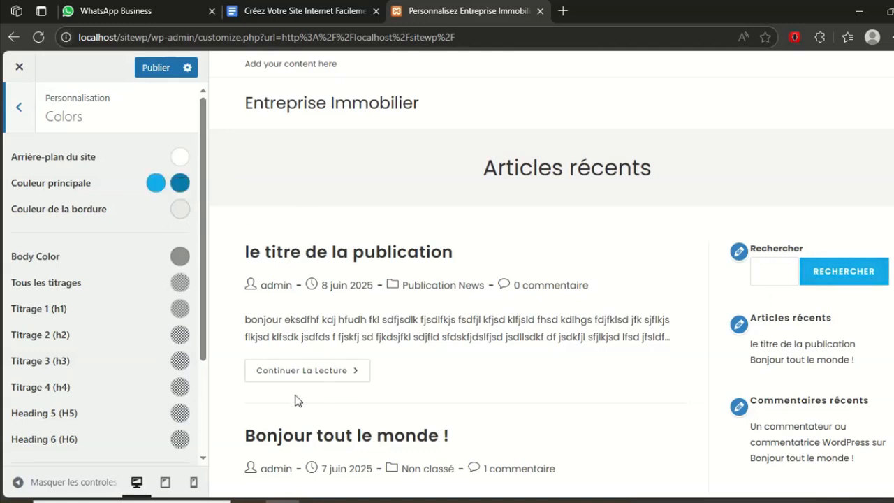
{"action": "scroll", "coordinate": [108, 347], "scroll_direction": "down", "scroll_amount": 1}
{"action": "scroll", "coordinate": [109, 347], "scroll_direction": "up", "scroll_amount": 1}
{"action": "scroll", "coordinate": [108, 347], "scroll_direction": "down", "scroll_amount": 2}
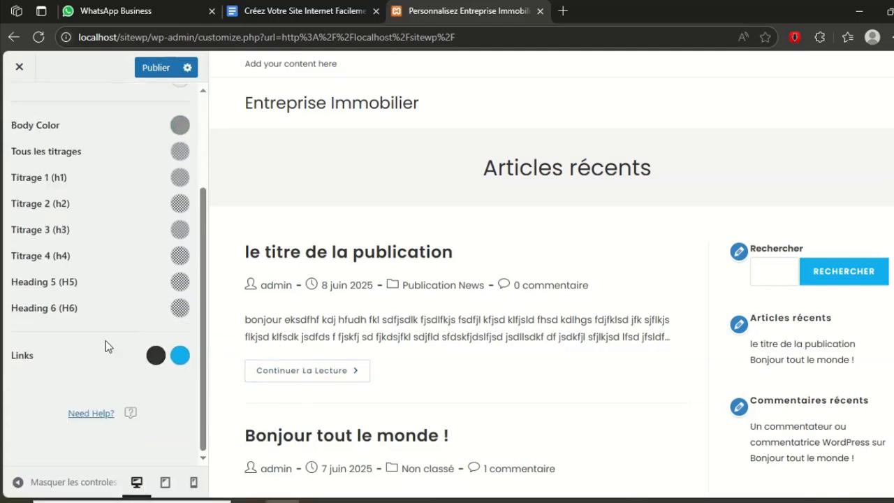
{"action": "scroll", "coordinate": [106, 340], "scroll_direction": "up", "scroll_amount": 2}
In a new browser tab, search the web for "unicolor app" and open the UI Colors Tailwind CSS color generator.
{"action": "left_click", "coordinate": [562, 11]}
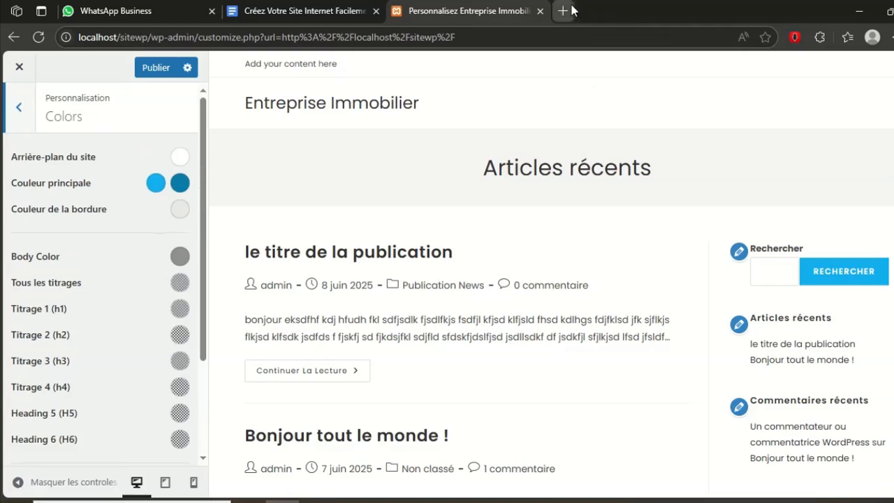
{"action": "type", "text": "uni"}
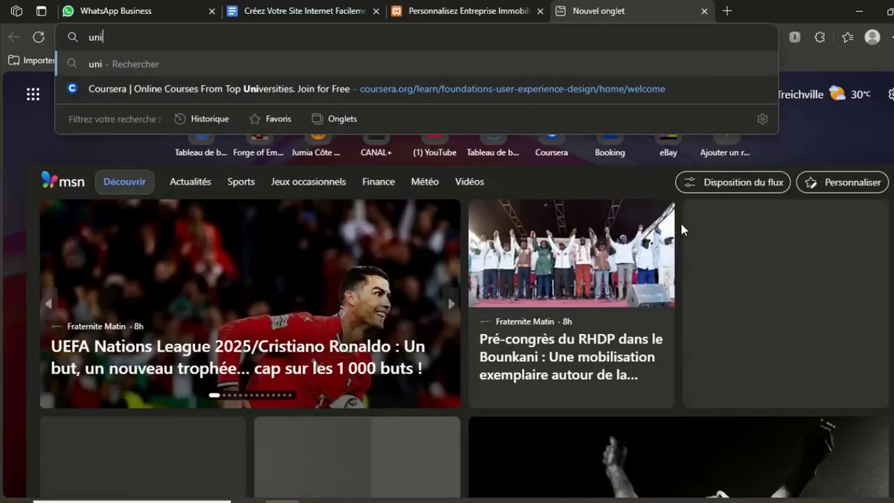
{"action": "type", "text": "colorapp"}
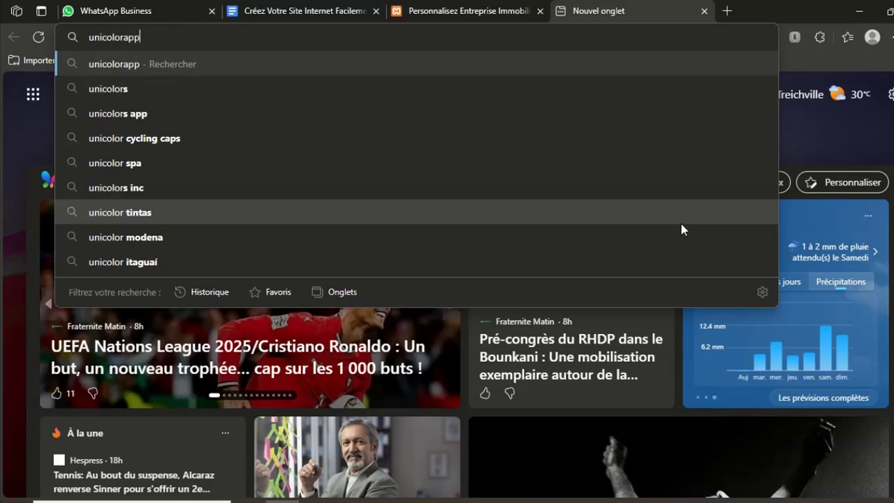
{"action": "key", "text": "Return"}
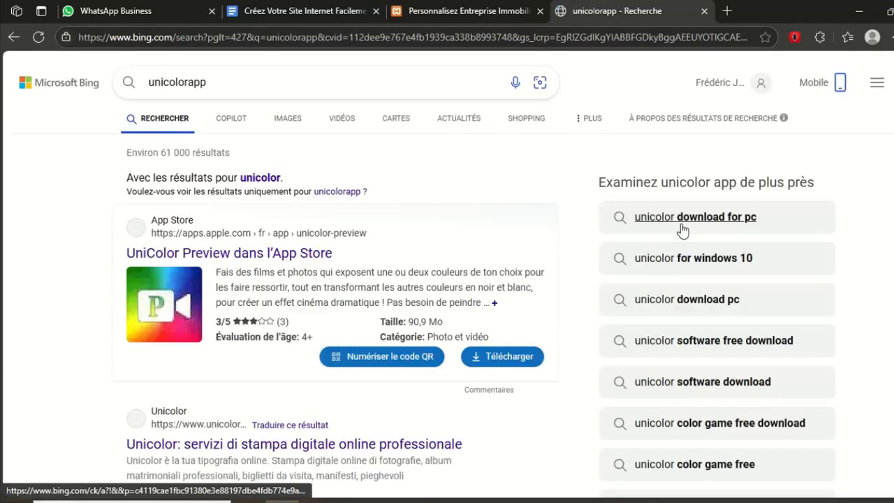
{"action": "left_click", "coordinate": [187, 82]}
{"action": "key", "text": "Return"}
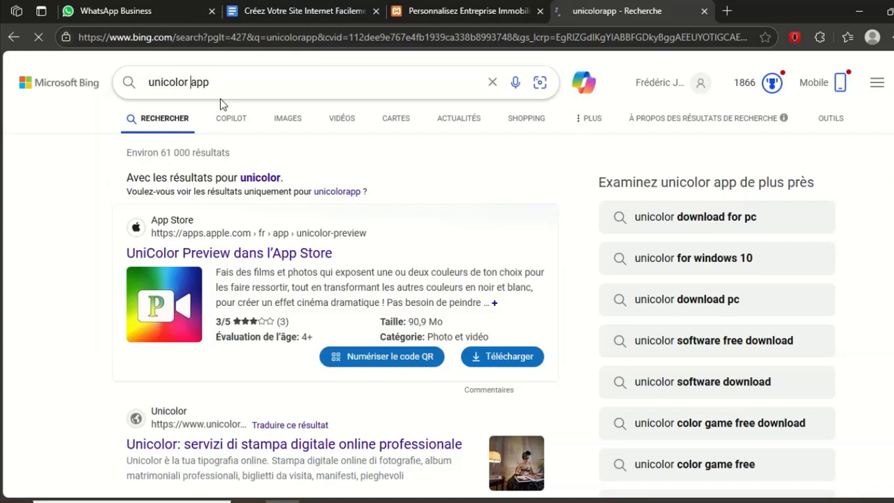
{"action": "left_click", "coordinate": [192, 212]}
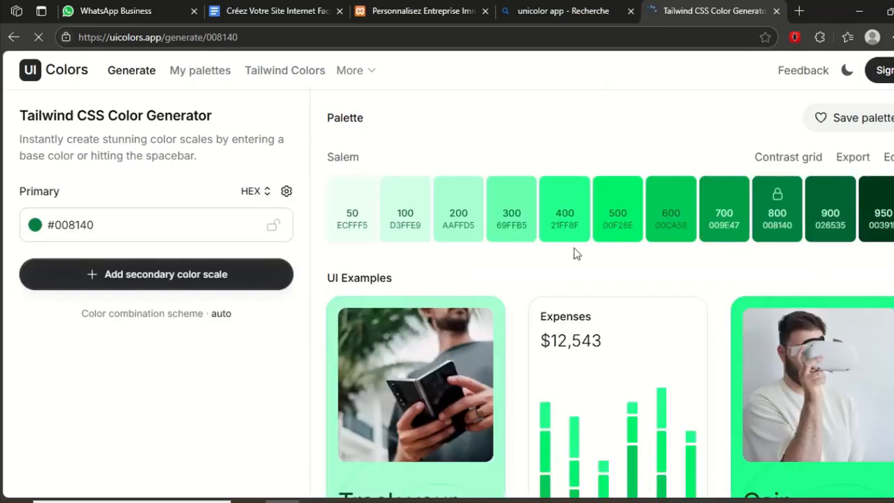
Change the generator's primary base color to the orange #e25c03 and close the color picker.
{"action": "left_click", "coordinate": [32, 229]}
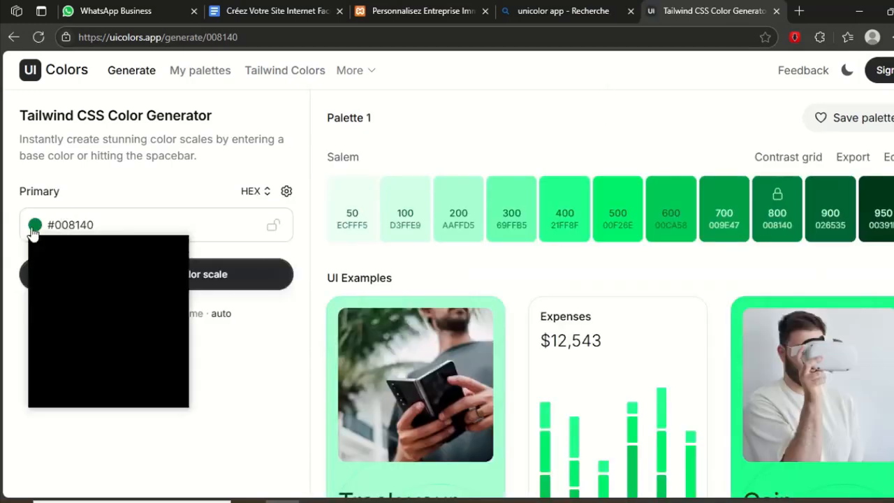
{"action": "left_click_drag", "start_coordinate": [132, 342], "coordinate": [168, 347]}
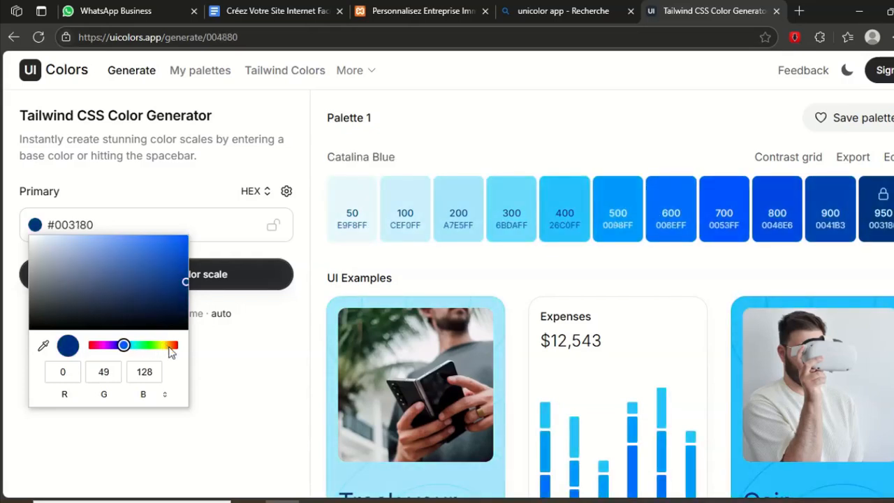
{"action": "left_click_drag", "start_coordinate": [178, 255], "coordinate": [184, 247]}
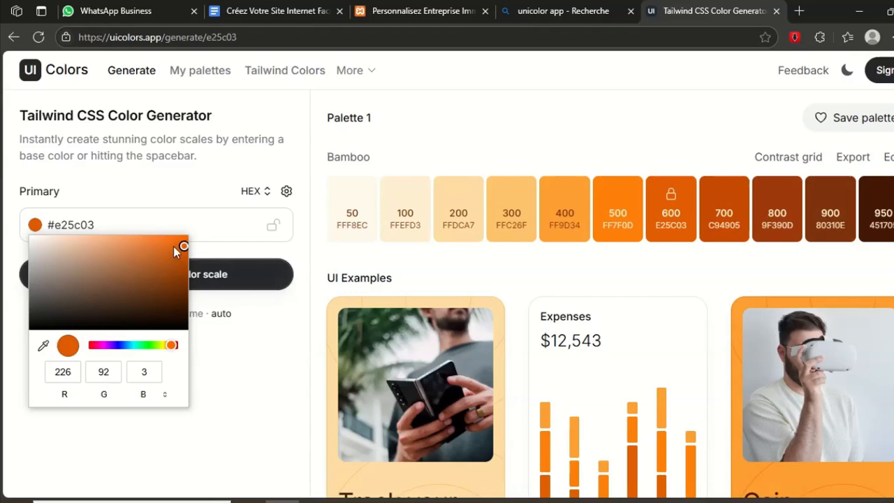
{"action": "left_click", "coordinate": [302, 231]}
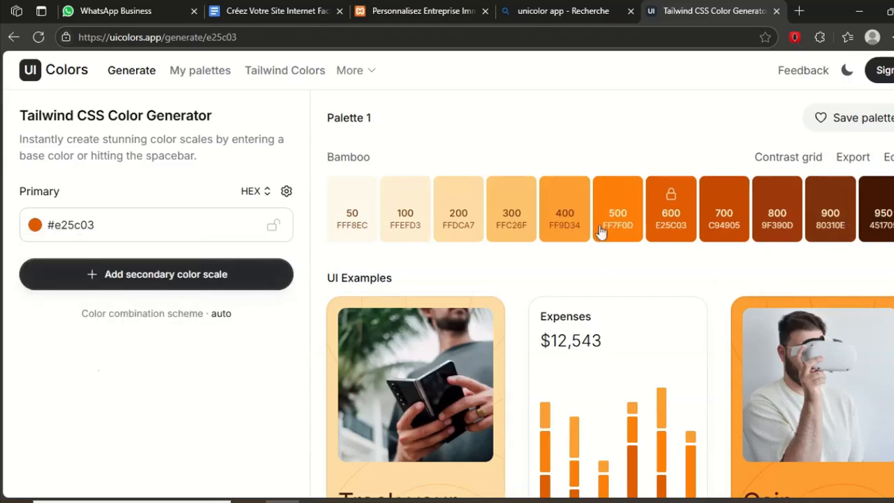
Look through the UI examples for the orange palette and copy the hex code of its 700 shade, C94905.
{"action": "scroll", "coordinate": [760, 229], "scroll_direction": "down", "scroll_amount": 6}
{"action": "scroll", "coordinate": [744, 303], "scroll_direction": "down", "scroll_amount": 7}
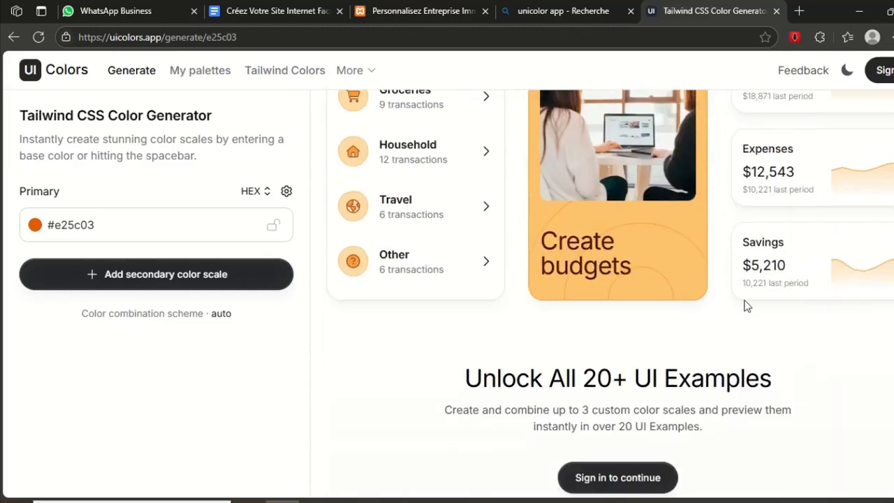
{"action": "scroll", "coordinate": [750, 311], "scroll_direction": "up", "scroll_amount": 10}
{"action": "scroll", "coordinate": [748, 305], "scroll_direction": "up", "scroll_amount": 3}
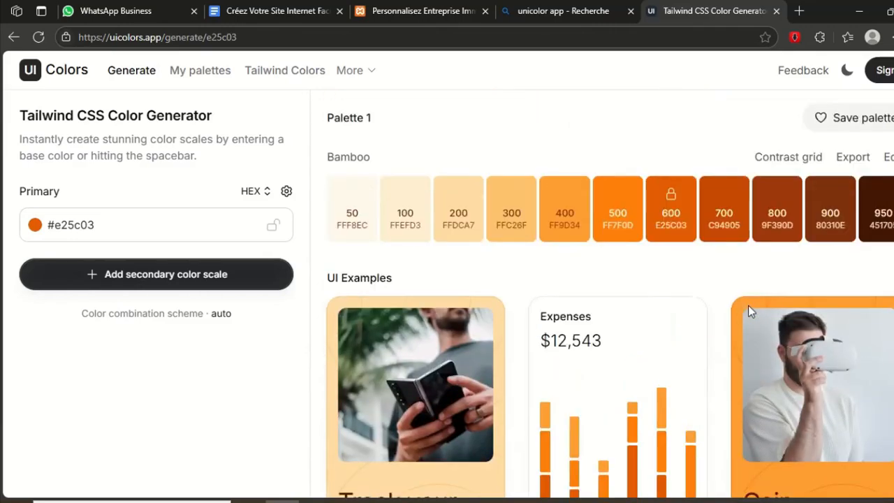
{"action": "left_click", "coordinate": [723, 230]}
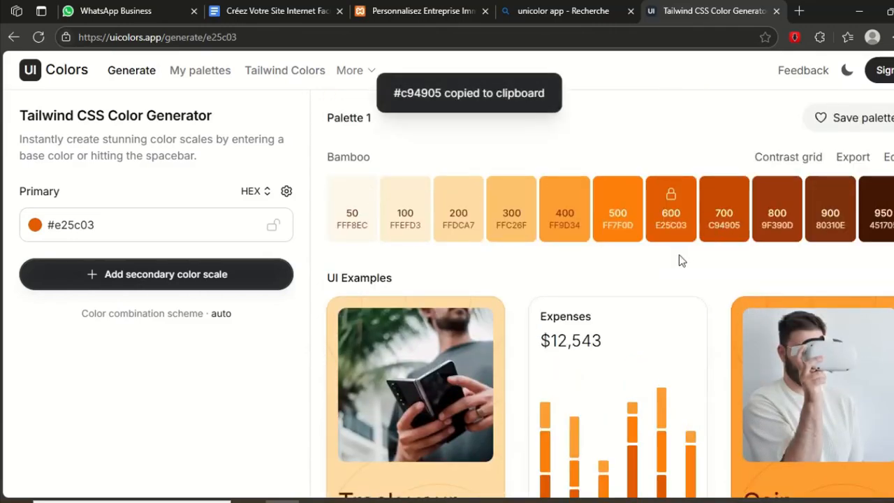
Return to the WordPress customizer and set the hover shade of the main color (Couleur principale) to C94905.
{"action": "left_click", "coordinate": [409, 11]}
{"action": "left_click", "coordinate": [180, 184]}
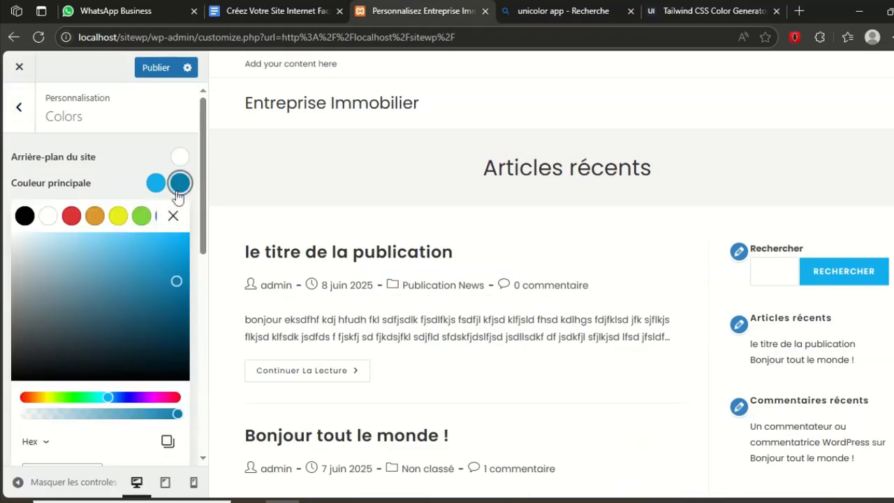
{"action": "scroll", "coordinate": [73, 405], "scroll_direction": "down", "scroll_amount": 2}
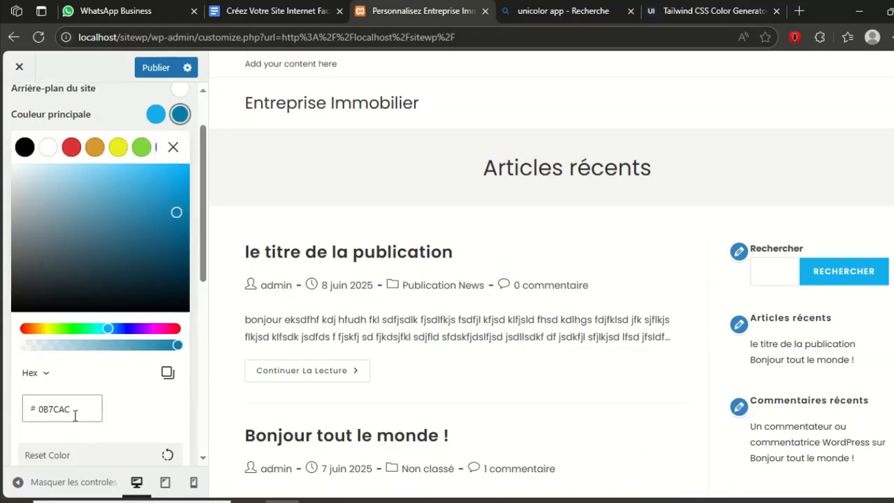
{"action": "double_click", "coordinate": [58, 412]}
{"action": "key", "text": "ctrl+v"}
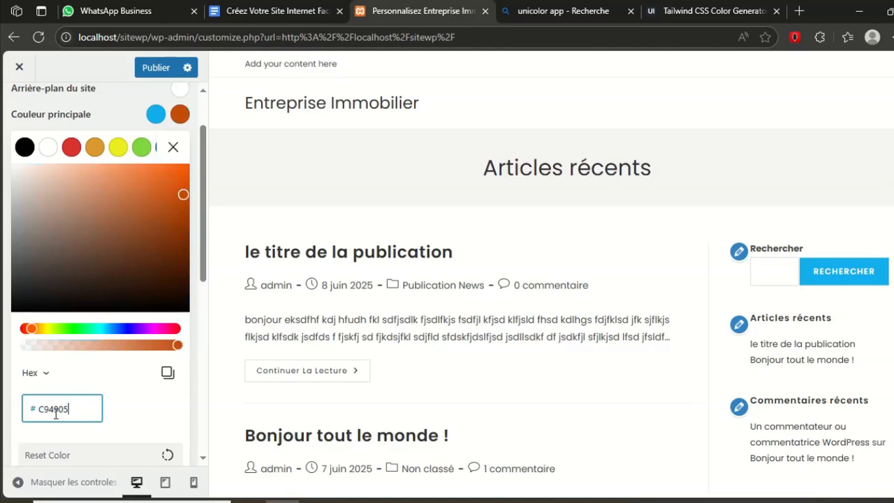
{"action": "key", "text": "Return"}
{"action": "scroll", "coordinate": [117, 407], "scroll_direction": "down", "scroll_amount": 3}
{"action": "scroll", "coordinate": [116, 400], "scroll_direction": "up", "scroll_amount": 3}
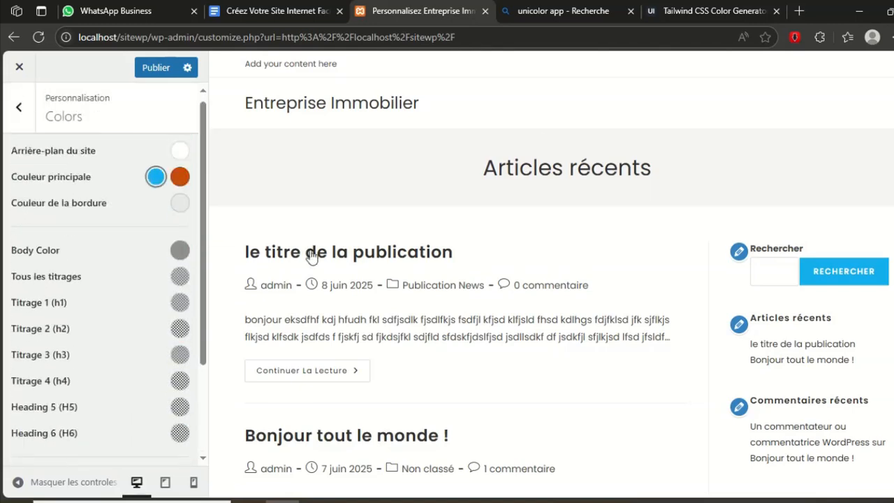
Copy the 400 shade FF9D34 from the UI Colors palette and apply it in the WordPress customizer as the normal main color.
{"action": "left_click", "coordinate": [686, 10]}
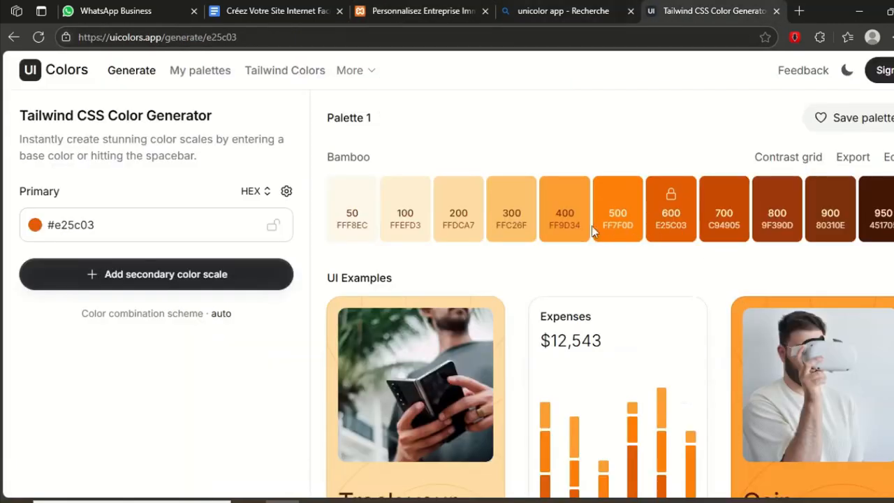
{"action": "left_click", "coordinate": [565, 229]}
{"action": "left_click", "coordinate": [576, 11]}
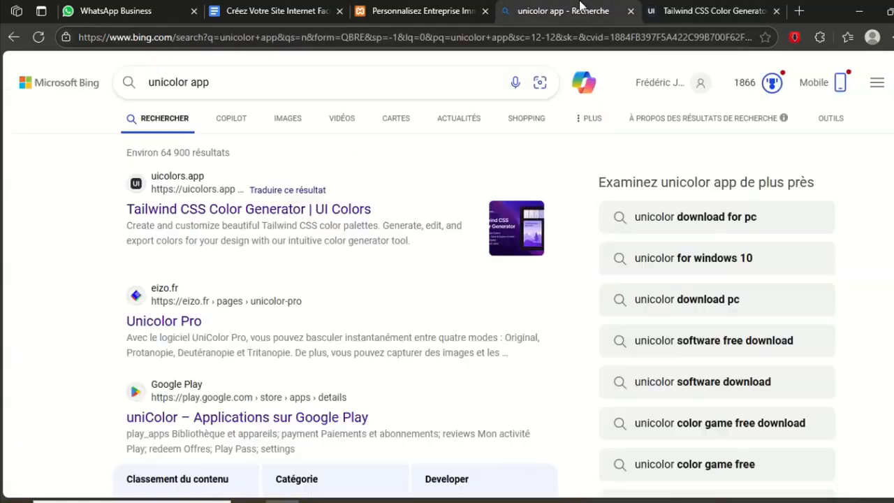
{"action": "left_click", "coordinate": [434, 10]}
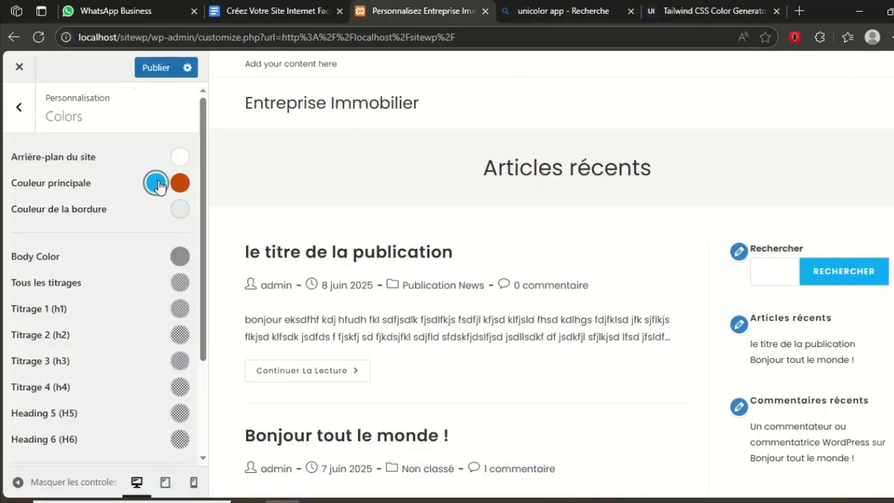
{"action": "left_click", "coordinate": [156, 182]}
{"action": "scroll", "coordinate": [70, 455], "scroll_direction": "down", "scroll_amount": 2}
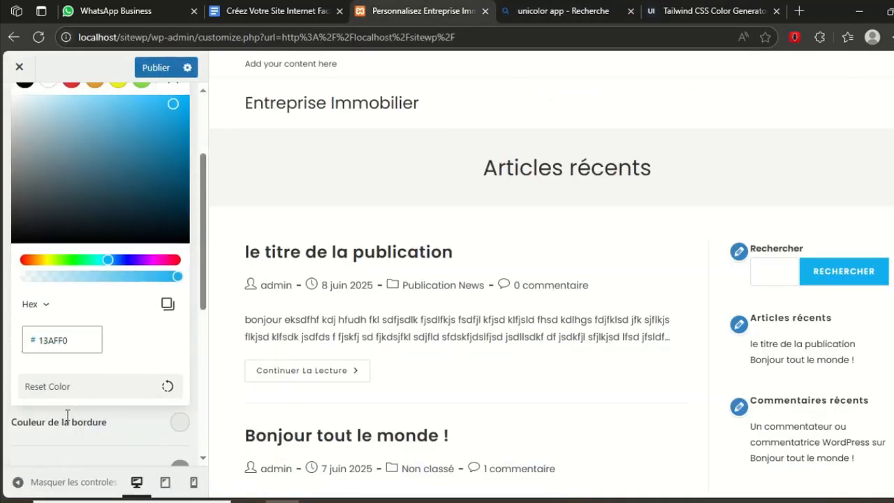
{"action": "double_click", "coordinate": [61, 345]}
{"action": "key", "text": "ctrl+v"}
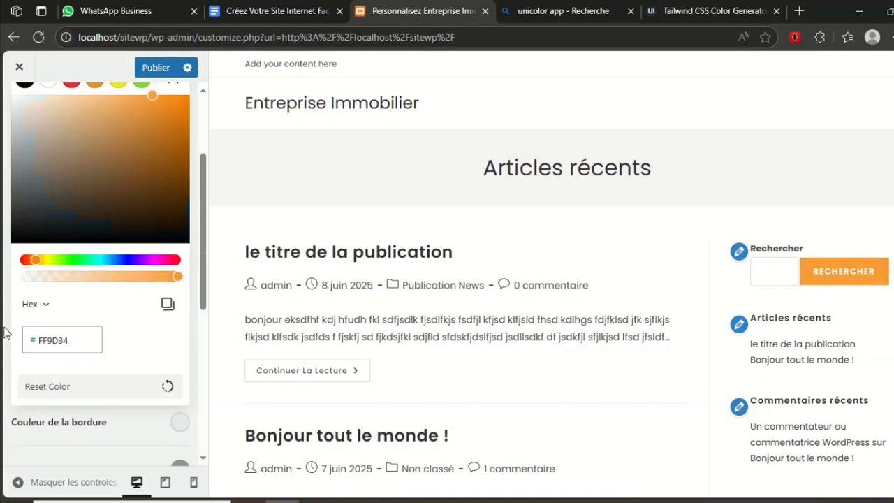
Set the hover color of Links to the copied orange FF9D34.
{"action": "scroll", "coordinate": [126, 370], "scroll_direction": "down", "scroll_amount": 2}
{"action": "left_click", "coordinate": [122, 371]}
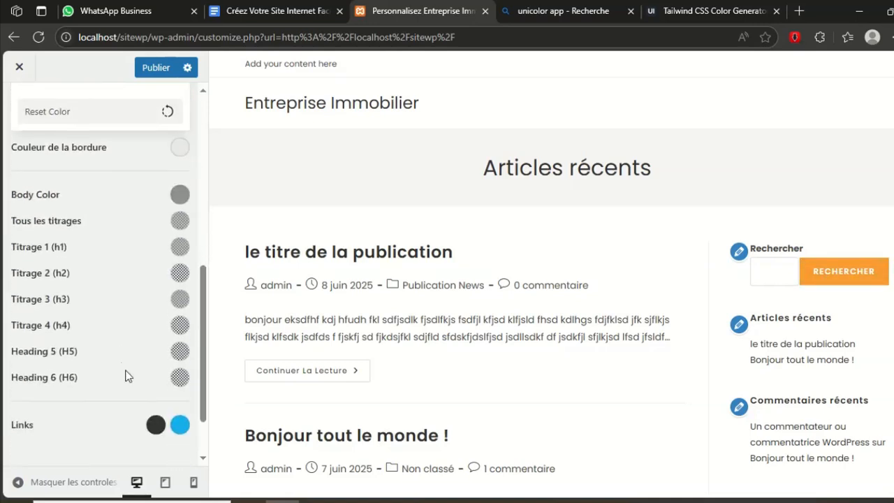
{"action": "left_click", "coordinate": [179, 423]}
{"action": "scroll", "coordinate": [126, 445], "scroll_direction": "down", "scroll_amount": 1}
{"action": "scroll", "coordinate": [126, 446], "scroll_direction": "down", "scroll_amount": 4}
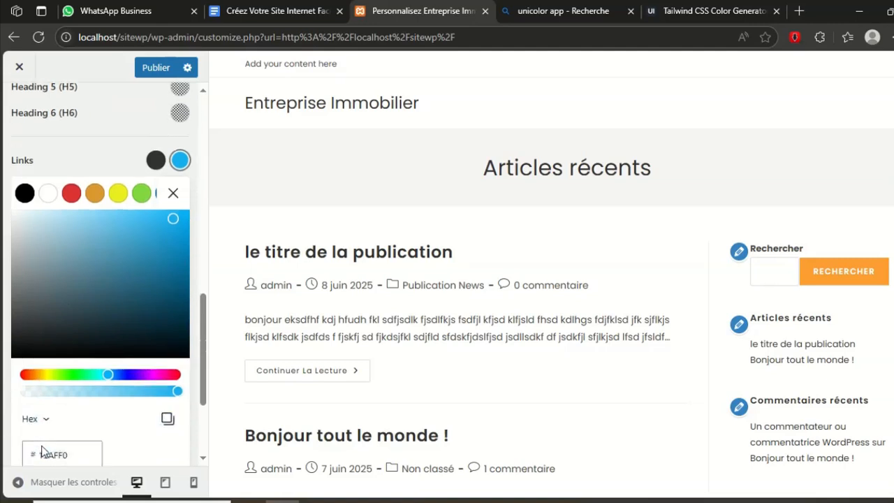
{"action": "double_click", "coordinate": [60, 376]}
{"action": "key", "text": "ctrl+v"}
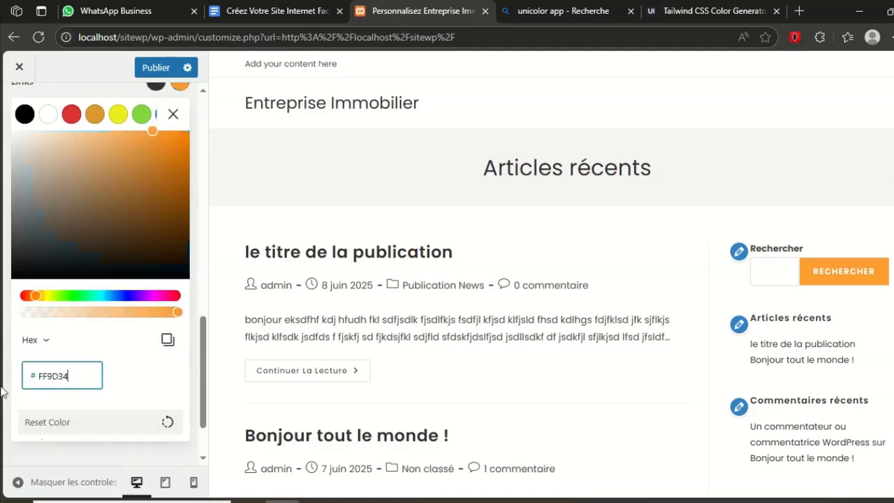
{"action": "scroll", "coordinate": [90, 363], "scroll_direction": "down", "scroll_amount": 2}
{"action": "scroll", "coordinate": [89, 359], "scroll_direction": "up", "scroll_amount": 4}
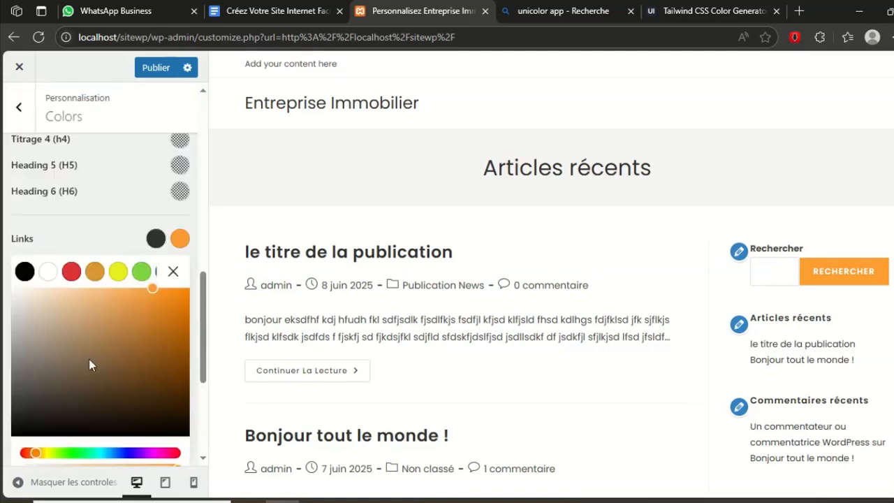
Publish the color changes, leave the Colors settings and check the button and link colors in the site preview.
{"action": "left_click", "coordinate": [160, 69]}
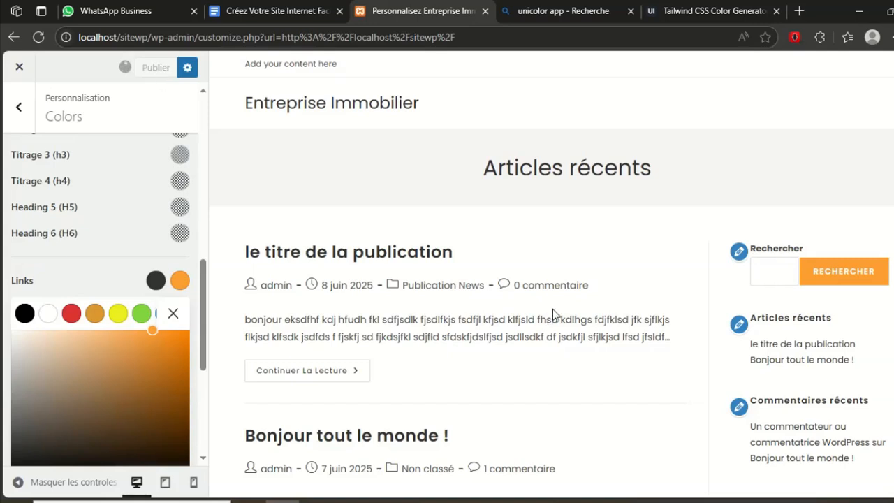
{"action": "scroll", "coordinate": [841, 342], "scroll_direction": "down", "scroll_amount": 3}
{"action": "scroll", "coordinate": [628, 251], "scroll_direction": "up", "scroll_amount": 3}
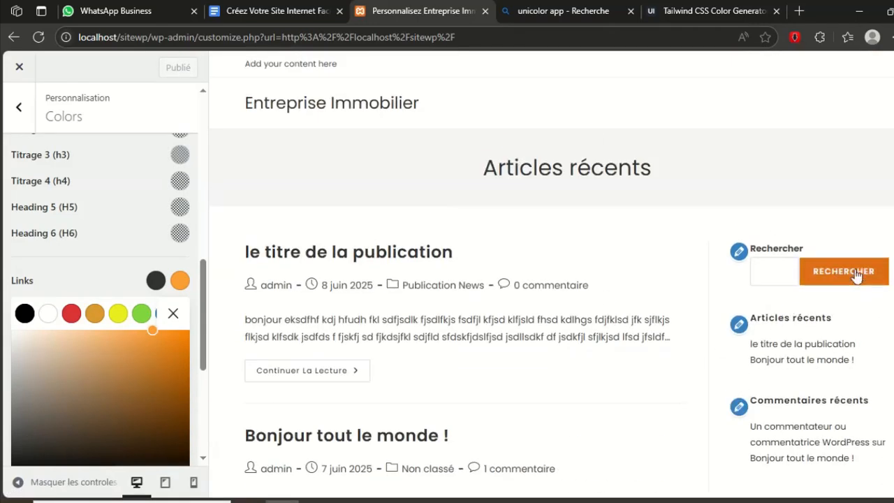
{"action": "left_click", "coordinate": [17, 108]}
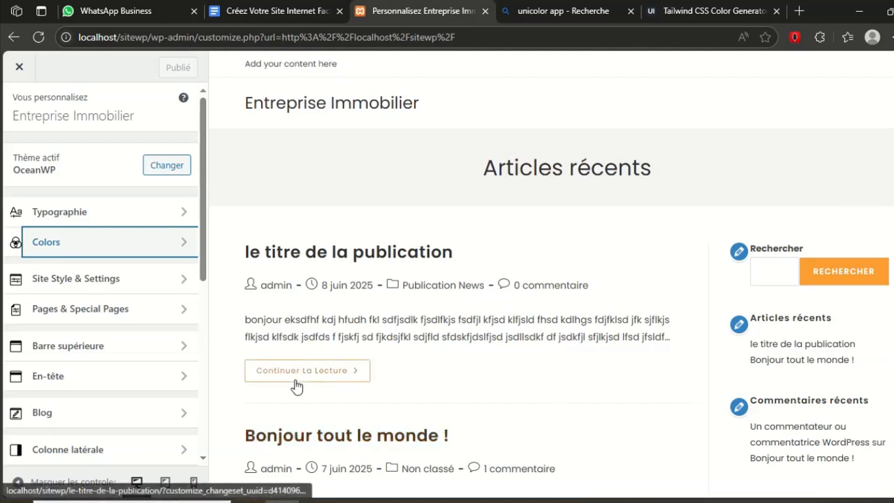
{"action": "scroll", "coordinate": [307, 262], "scroll_direction": "down", "scroll_amount": 3}
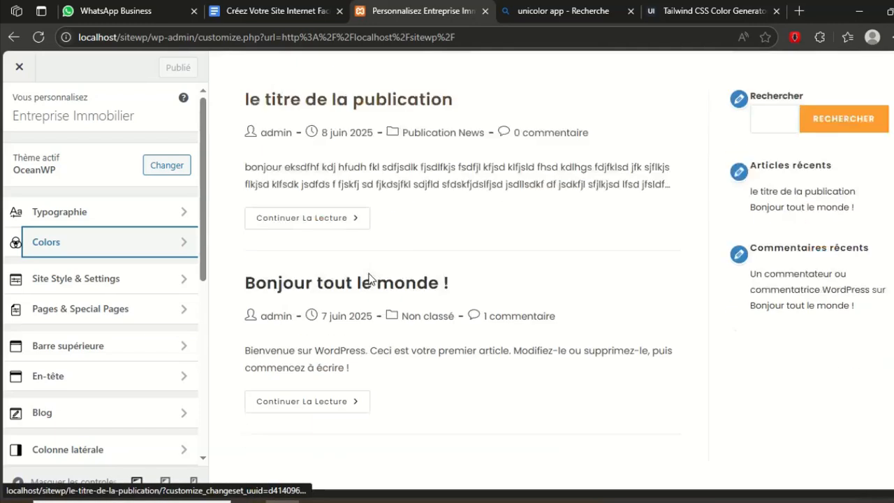
{"action": "scroll", "coordinate": [317, 321], "scroll_direction": "up", "scroll_amount": 3}
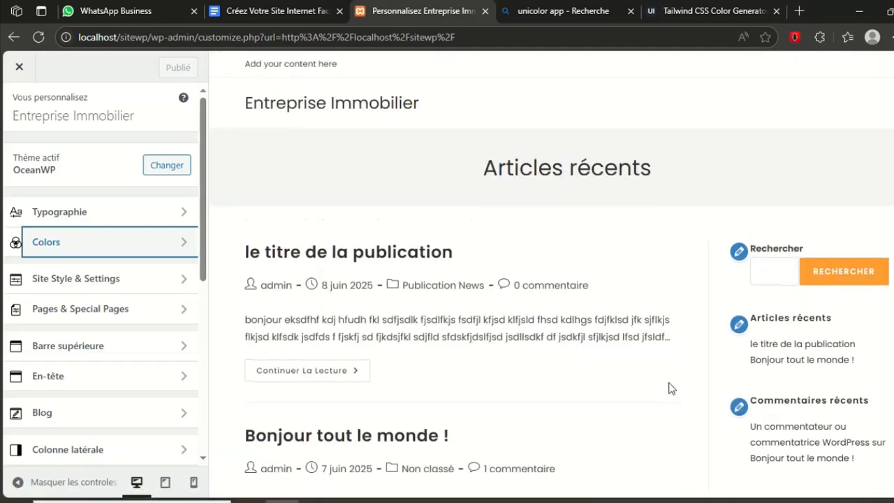
Open the Site Buttons options in Site Style & Settings and set a synced radius of 8 px on all four sides.
{"action": "left_click", "coordinate": [116, 291]}
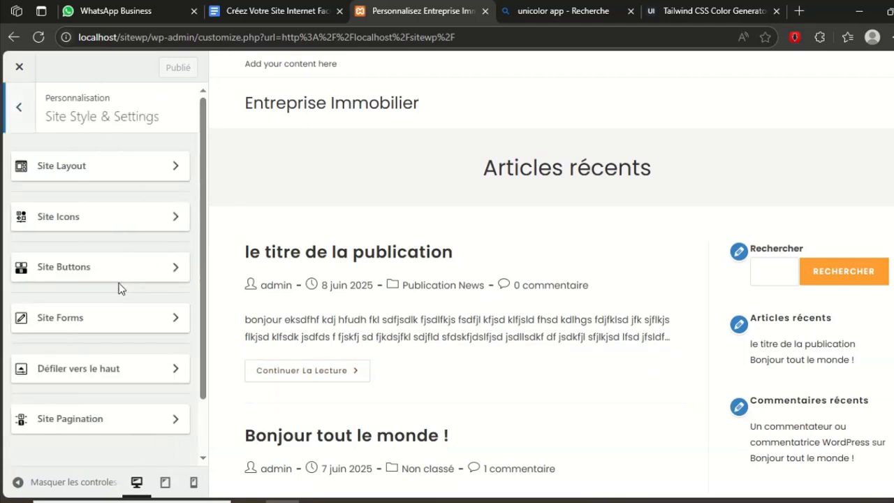
{"action": "key", "text": "Escape"}
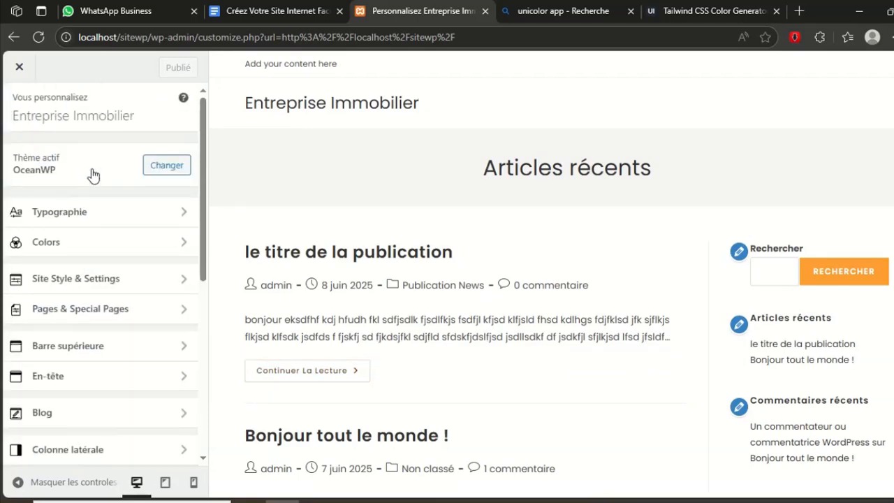
{"action": "left_click", "coordinate": [164, 279]}
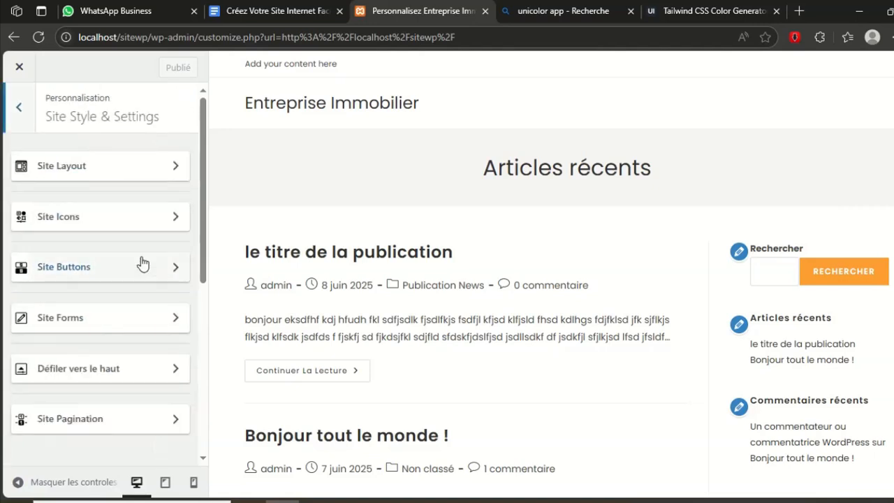
{"action": "left_click", "coordinate": [134, 274]}
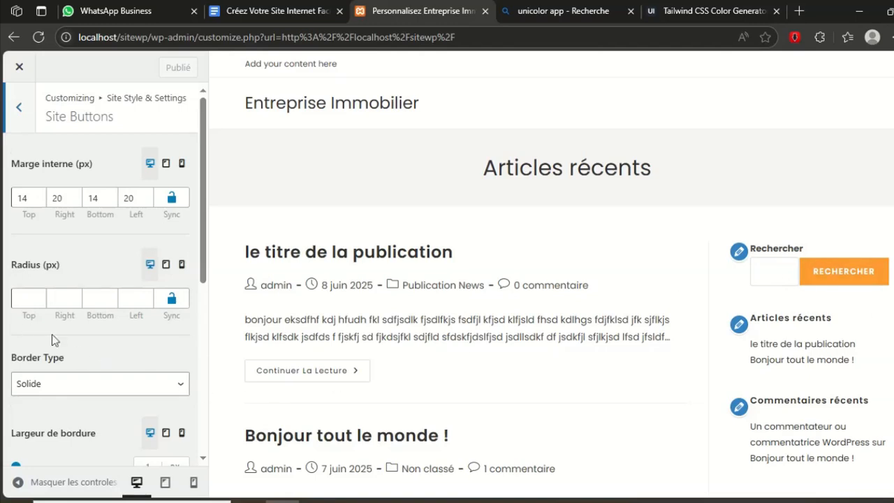
{"action": "scroll", "coordinate": [112, 376], "scroll_direction": "down", "scroll_amount": 2}
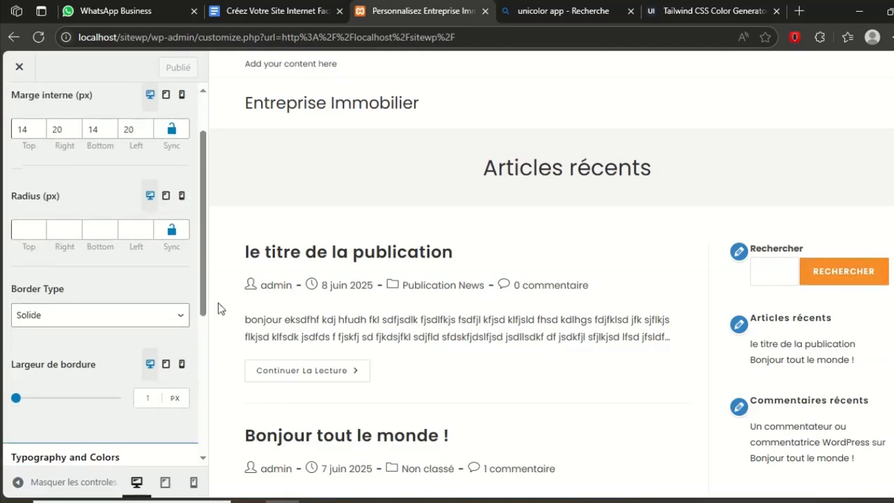
{"action": "left_click", "coordinate": [30, 227]}
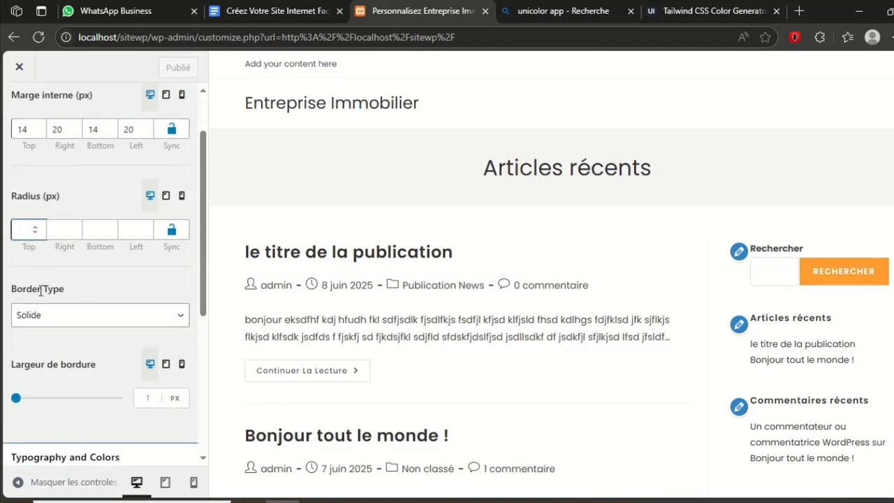
{"action": "type", "text": "8"}
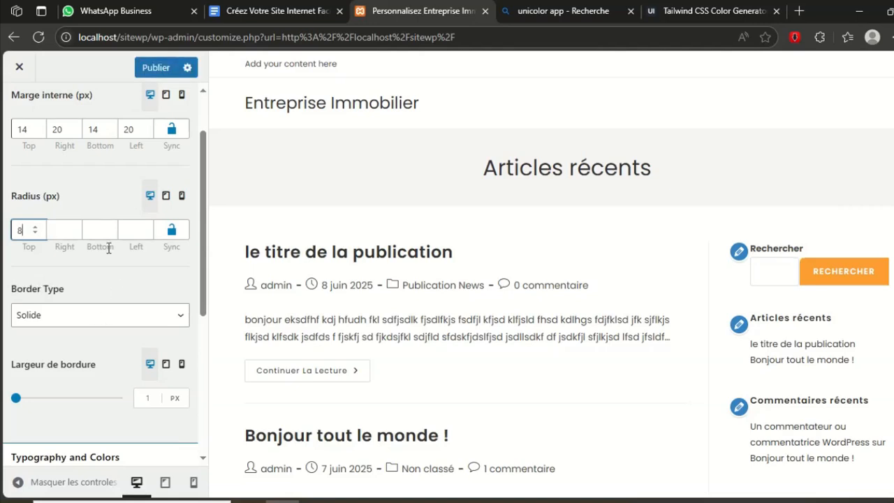
{"action": "left_click", "coordinate": [171, 230]}
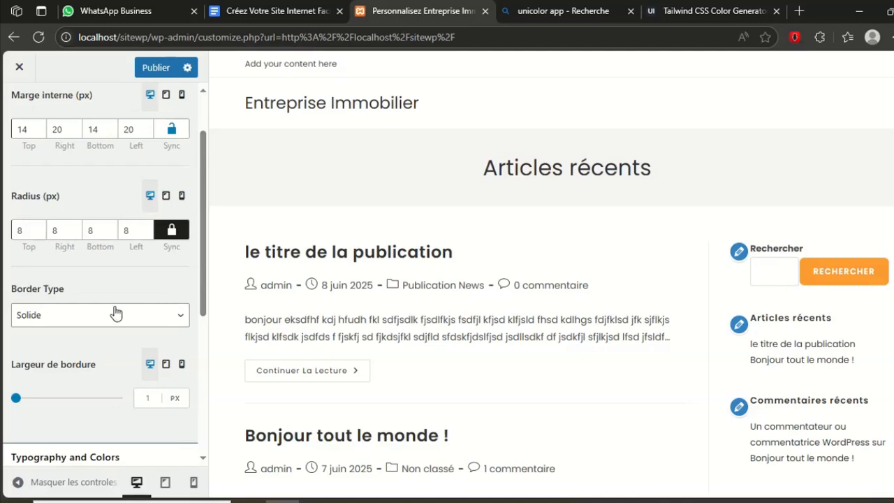
In the Site Forms options, set a synced radius of 8 px on all four sides and check the search field in the preview.
{"action": "left_click", "coordinate": [19, 108]}
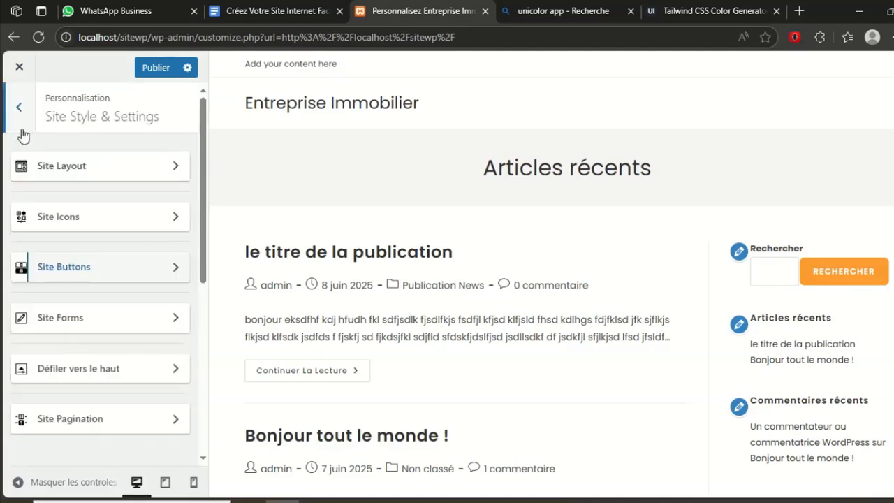
{"action": "left_click", "coordinate": [109, 323]}
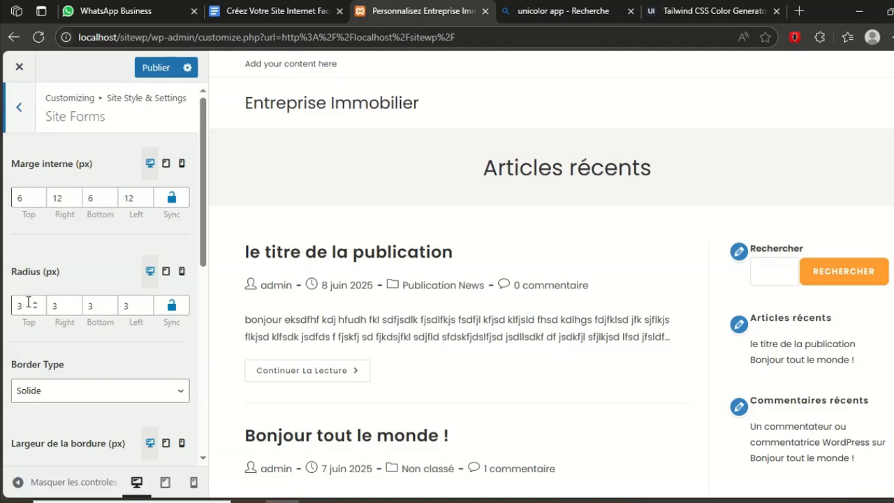
{"action": "left_click_drag", "start_coordinate": [28, 302], "coordinate": [9, 305]}
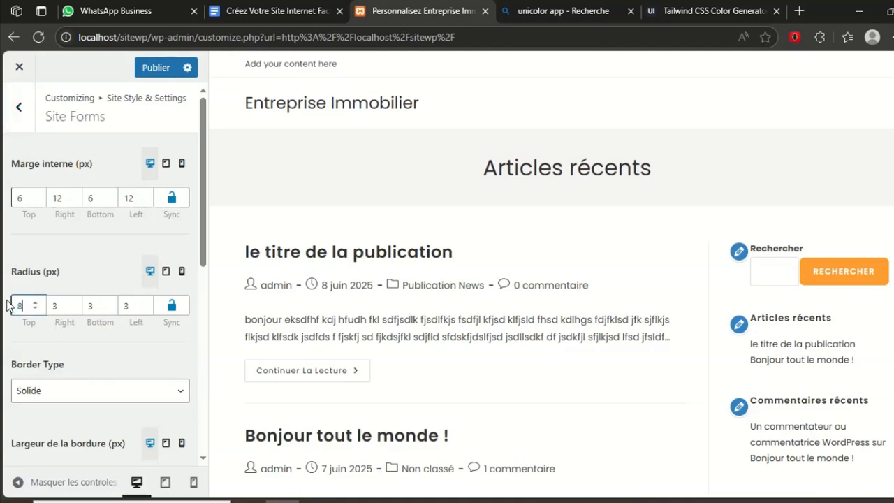
{"action": "left_click", "coordinate": [171, 305]}
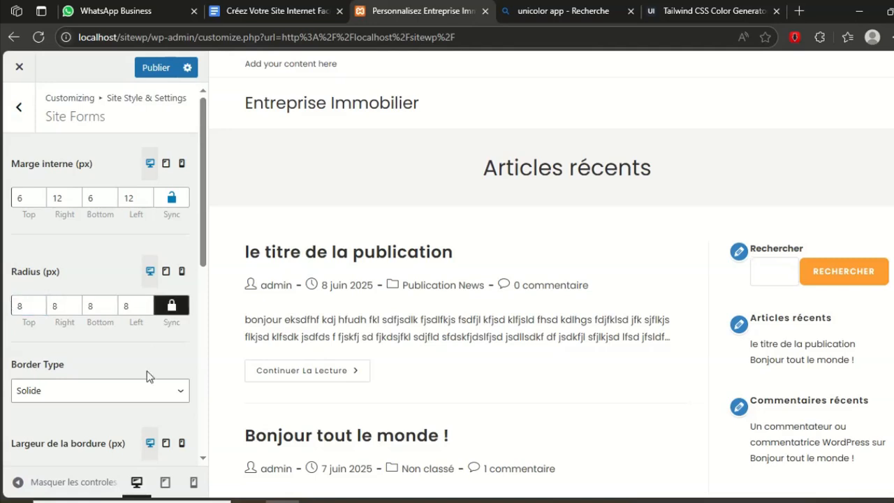
{"action": "left_click", "coordinate": [772, 268]}
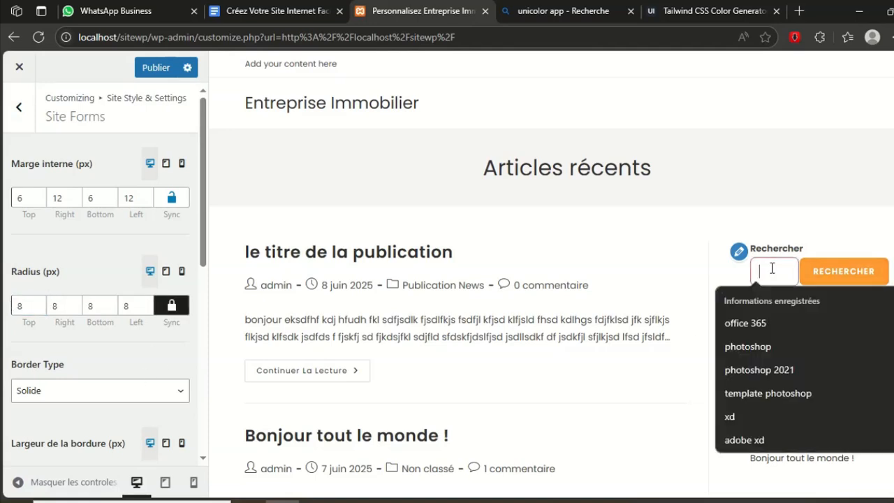
{"action": "scroll", "coordinate": [758, 415], "scroll_direction": "down", "scroll_amount": 5}
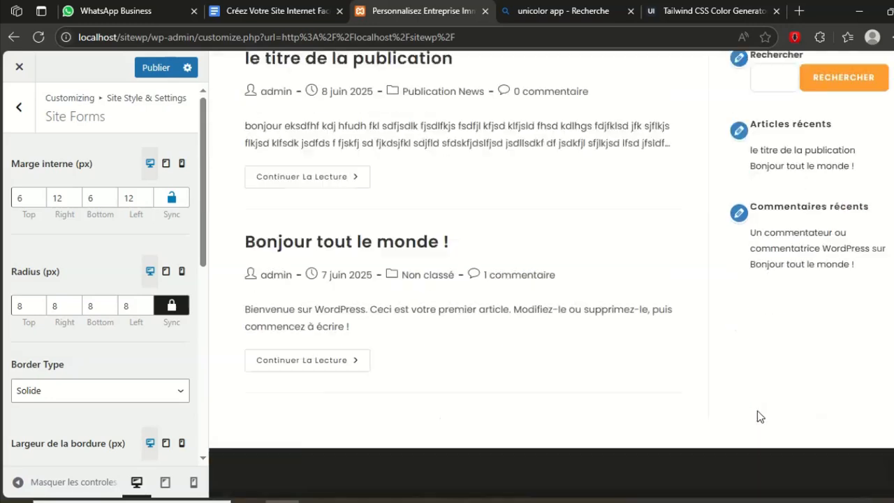
{"action": "scroll", "coordinate": [758, 354], "scroll_direction": "up", "scroll_amount": 5}
{"action": "scroll", "coordinate": [768, 388], "scroll_direction": "down", "scroll_amount": 2}
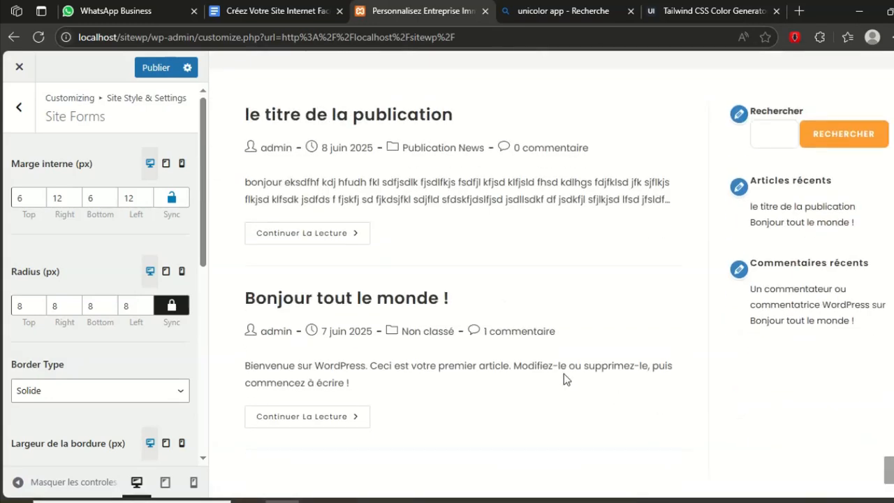
{"action": "scroll", "coordinate": [373, 391], "scroll_direction": "down", "scroll_amount": 1}
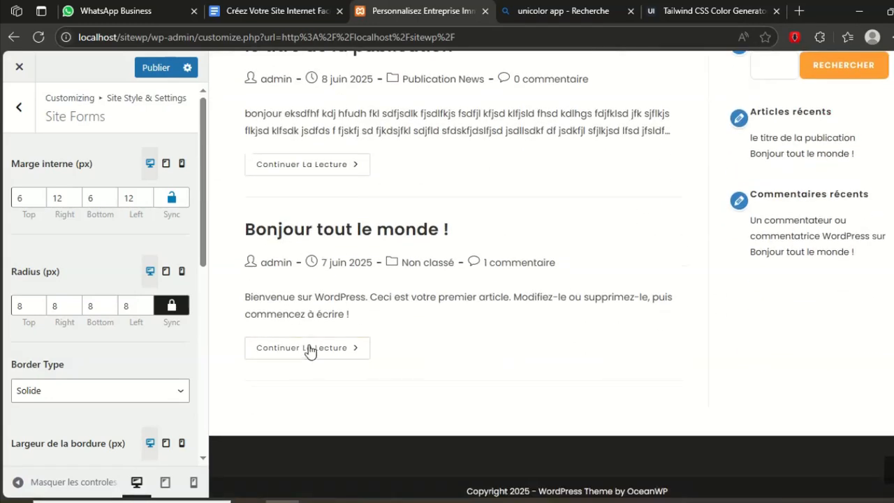
{"action": "scroll", "coordinate": [428, 371], "scroll_direction": "up", "scroll_amount": 3}
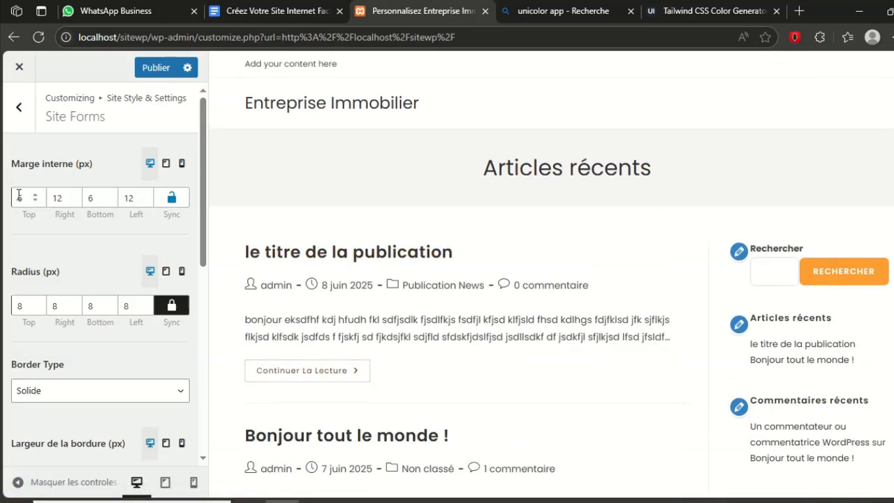
Leave the Site Forms settings and open the Défiler vers le haut options in Site Style & Settings.
{"action": "left_click", "coordinate": [18, 109]}
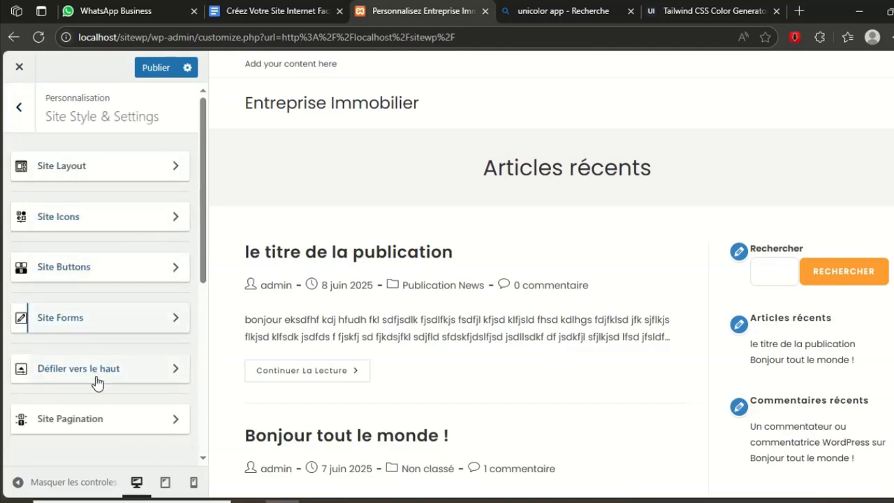
{"action": "scroll", "coordinate": [98, 388], "scroll_direction": "down", "scroll_amount": 2}
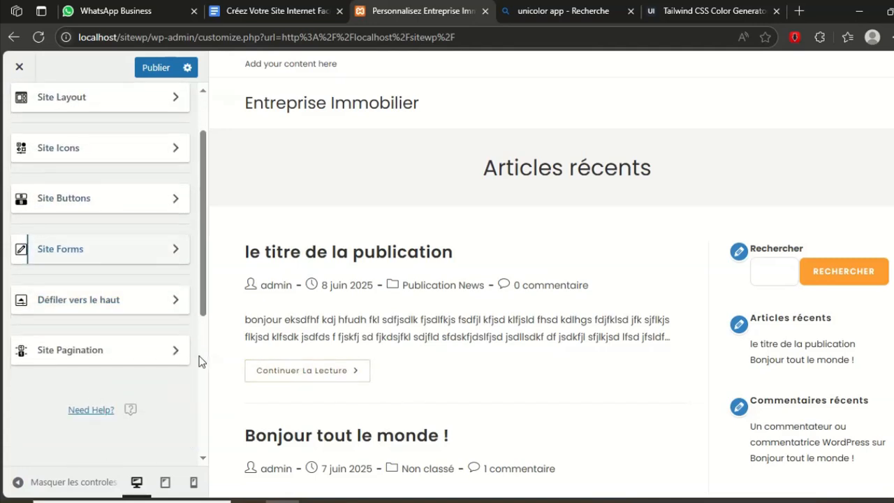
{"action": "scroll", "coordinate": [168, 345], "scroll_direction": "up", "scroll_amount": 2}
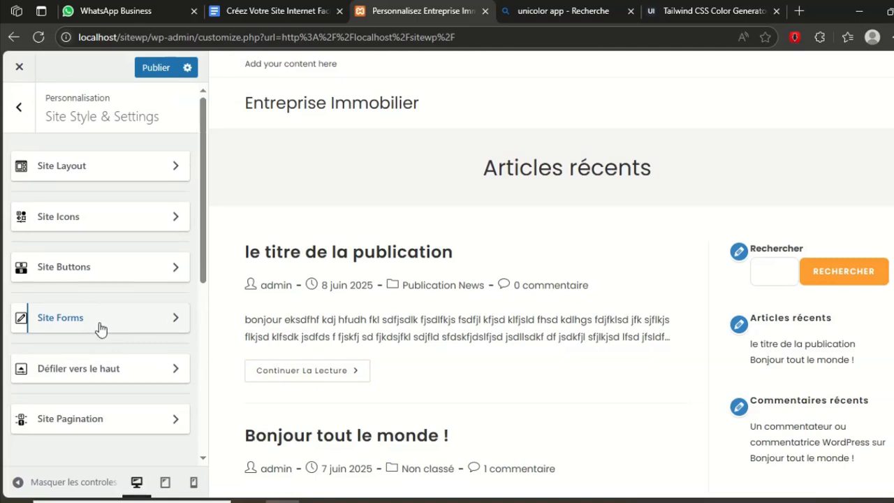
{"action": "left_click", "coordinate": [88, 367]}
{"action": "scroll", "coordinate": [569, 362], "scroll_direction": "down", "scroll_amount": 3}
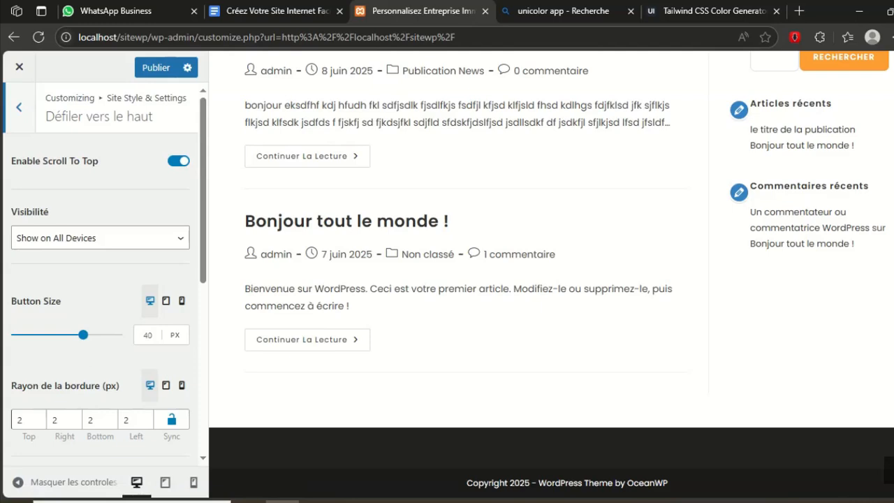
{"action": "scroll", "coordinate": [18, 359], "scroll_direction": "down", "scroll_amount": 1}
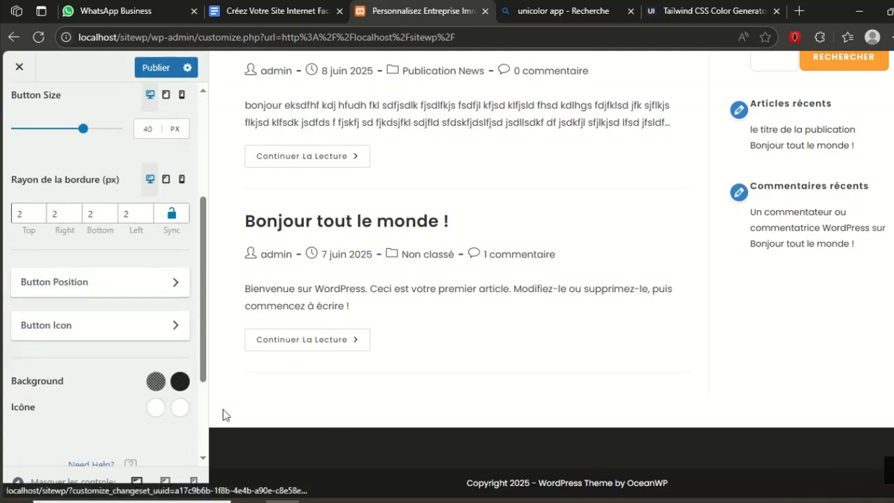
Set the scroll-to-top button's hover Background color to the copied orange FF9D34 and publish the change.
{"action": "left_click", "coordinate": [181, 383]}
{"action": "scroll", "coordinate": [38, 370], "scroll_direction": "down", "scroll_amount": 4}
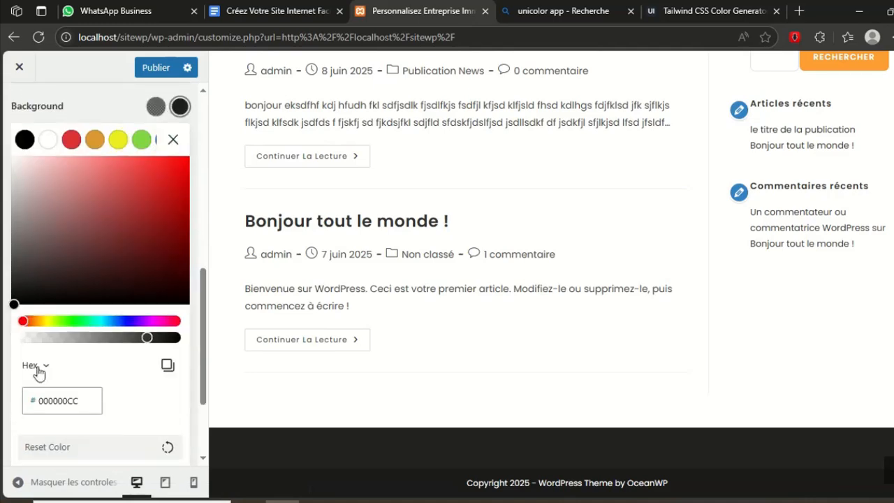
{"action": "left_click", "coordinate": [55, 402]}
{"action": "double_click", "coordinate": [55, 403]}
{"action": "right_click", "coordinate": [55, 403]}
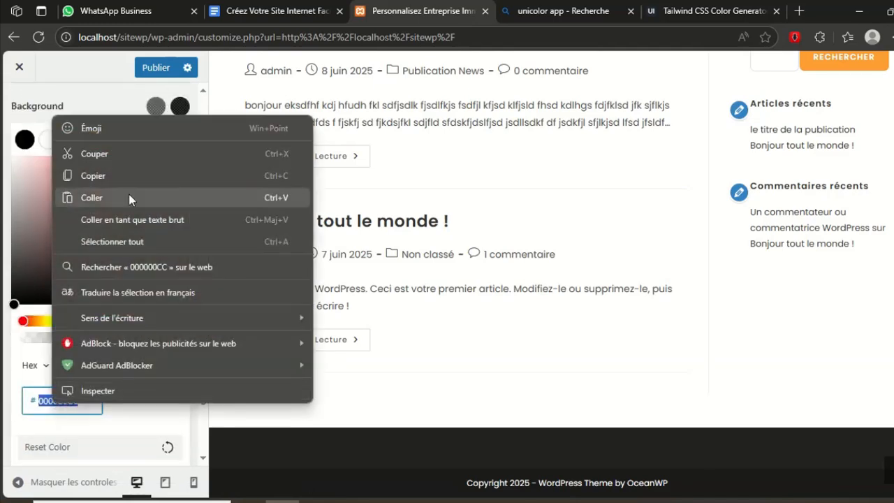
{"action": "left_click", "coordinate": [102, 198]}
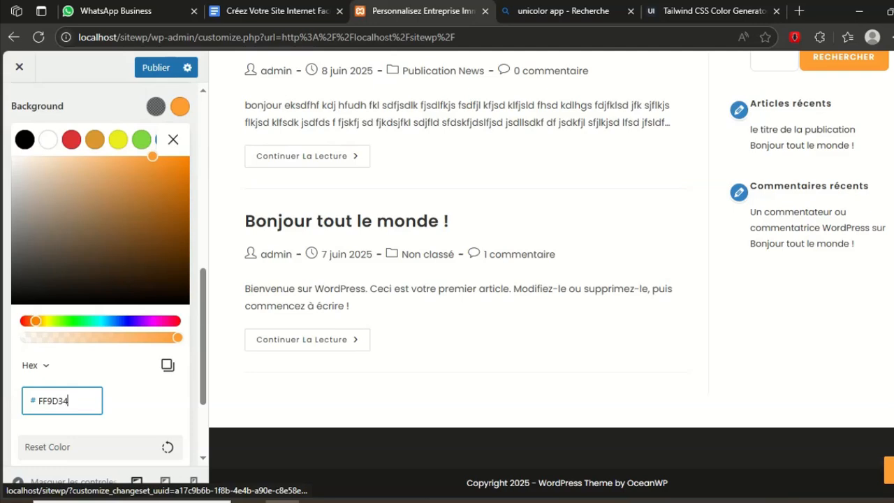
{"action": "left_click", "coordinate": [155, 67]}
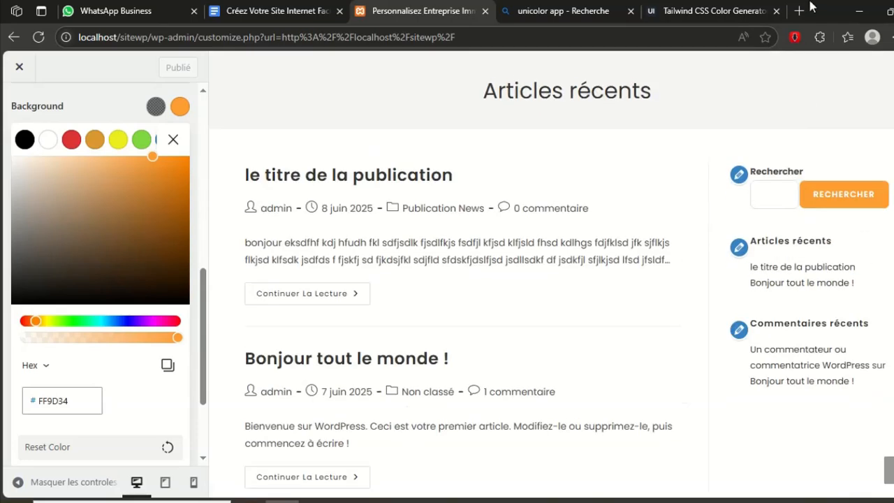
Copy shade 800 (9F390D) from the UI Colors palette, set it as the scroll-to-top button's normal Background color in the customizer, and publish.
{"action": "left_click", "coordinate": [710, 8]}
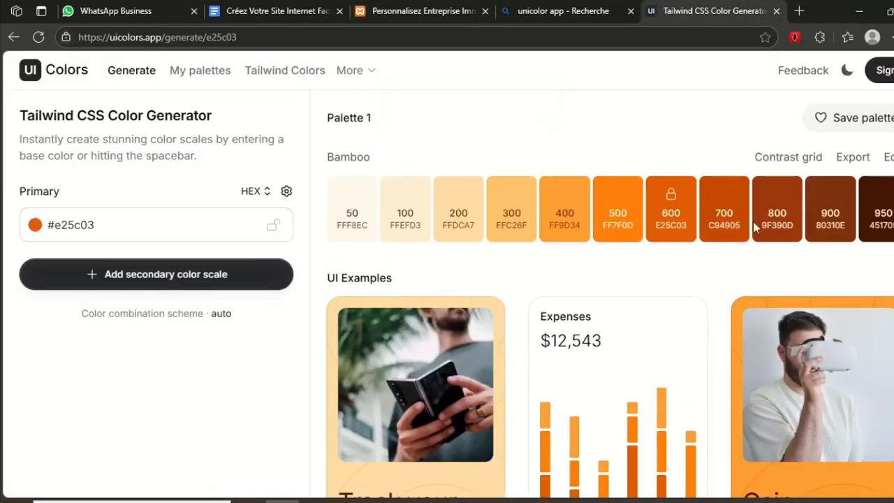
{"action": "left_click", "coordinate": [774, 227]}
{"action": "left_click", "coordinate": [419, 10]}
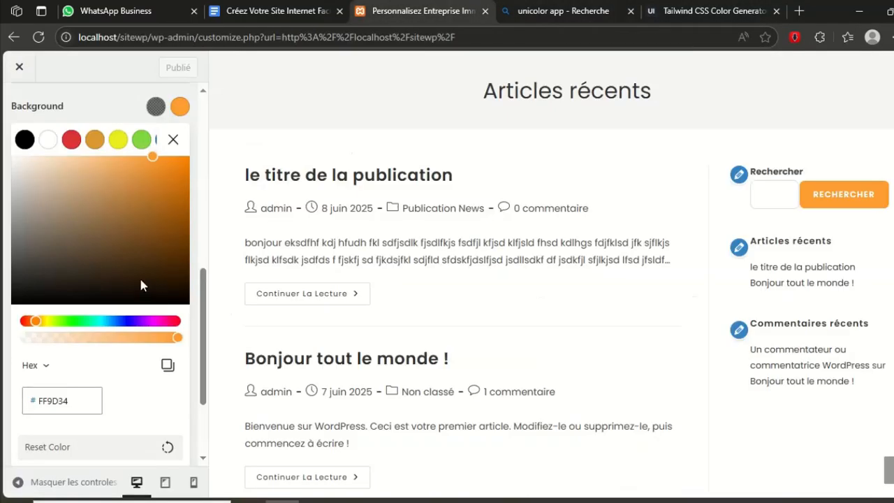
{"action": "left_click", "coordinate": [152, 110]}
{"action": "double_click", "coordinate": [56, 399]}
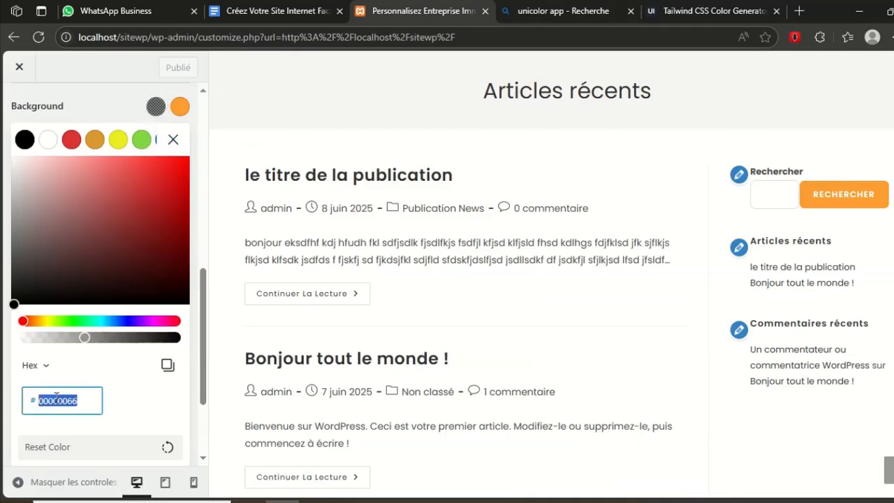
{"action": "right_click", "coordinate": [58, 399]}
{"action": "left_click", "coordinate": [98, 192]}
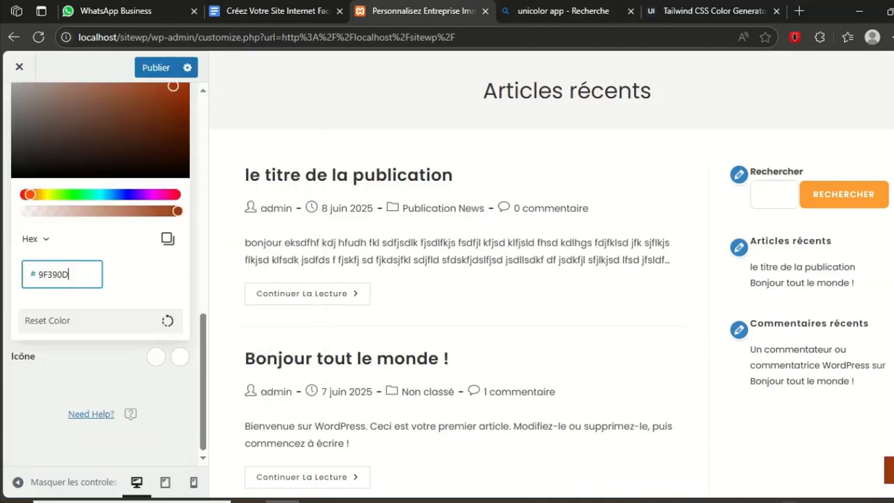
{"action": "scroll", "coordinate": [765, 453], "scroll_direction": "down", "scroll_amount": 1}
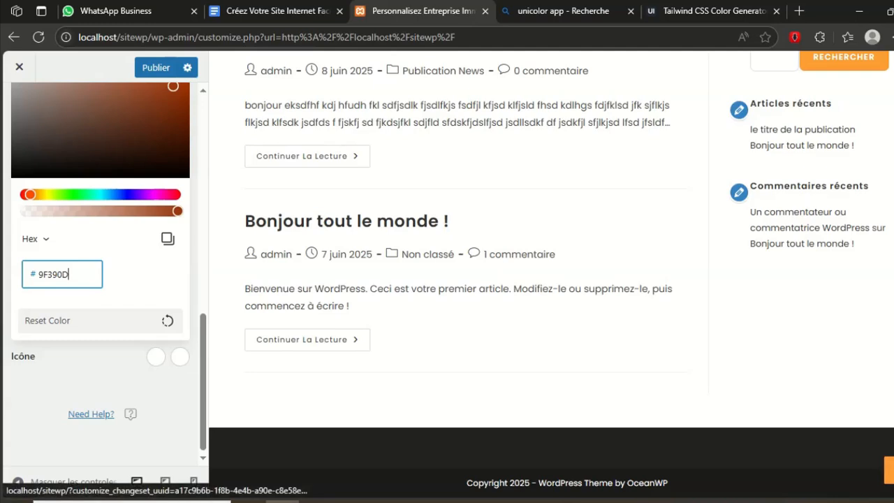
{"action": "scroll", "coordinate": [796, 450], "scroll_direction": "up", "scroll_amount": 3}
{"action": "left_click", "coordinate": [156, 67]}
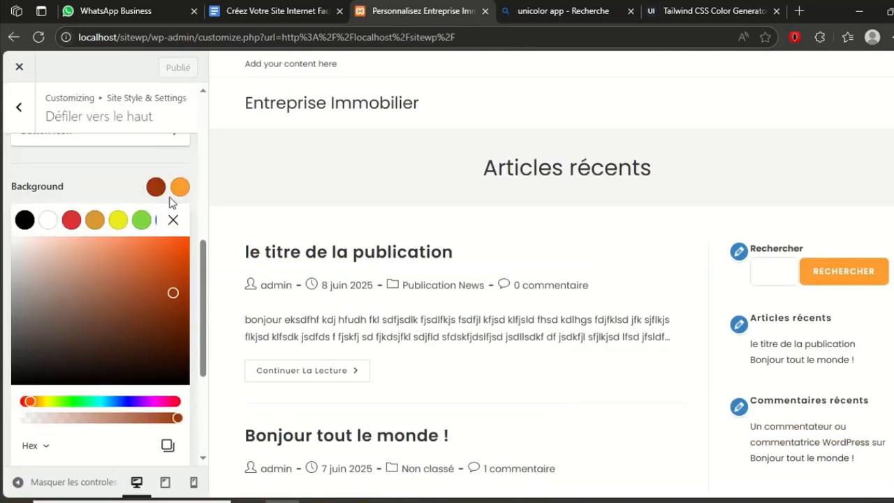
Close the color picker, return to Site Style & Settings and open the Site Pagination options.
{"action": "left_click", "coordinate": [173, 222]}
{"action": "scroll", "coordinate": [67, 285], "scroll_direction": "up", "scroll_amount": 5}
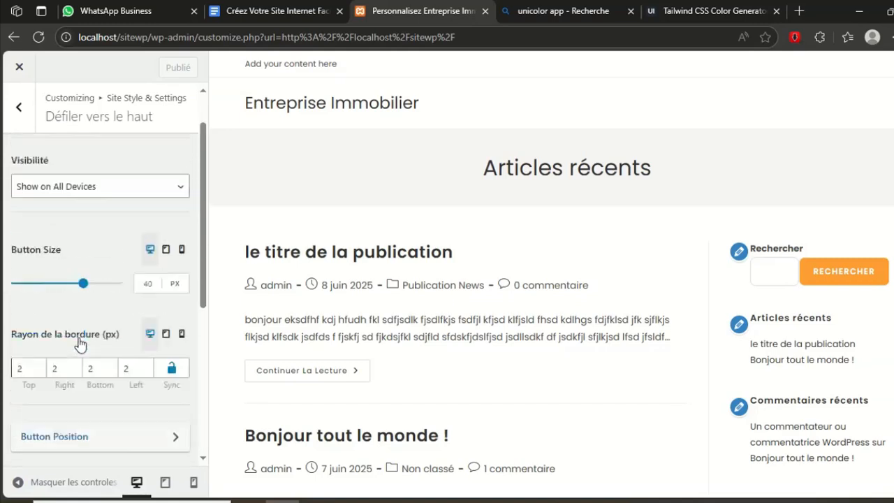
{"action": "left_click", "coordinate": [18, 107]}
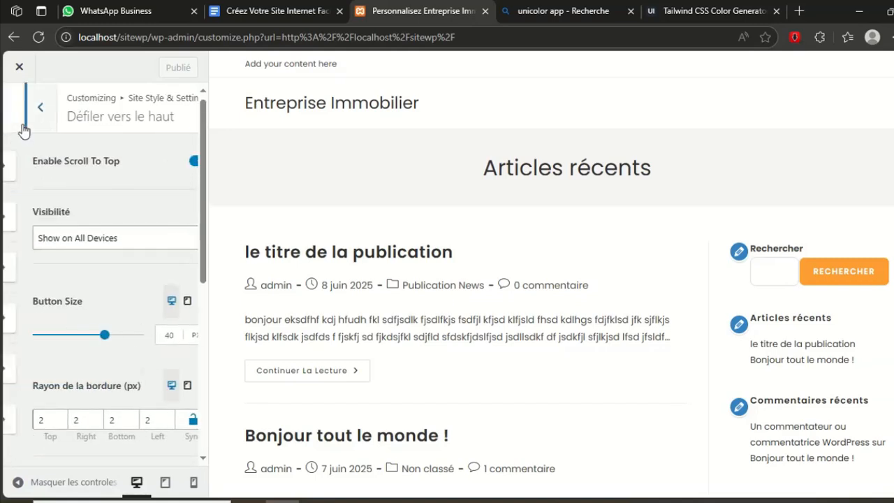
{"action": "scroll", "coordinate": [88, 365], "scroll_direction": "down", "scroll_amount": 2}
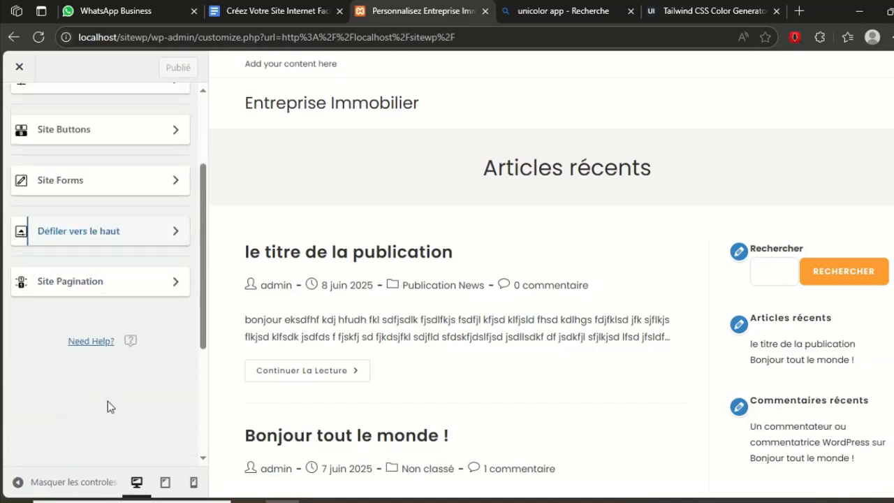
{"action": "scroll", "coordinate": [90, 408], "scroll_direction": "up", "scroll_amount": 2}
{"action": "left_click", "coordinate": [70, 420]}
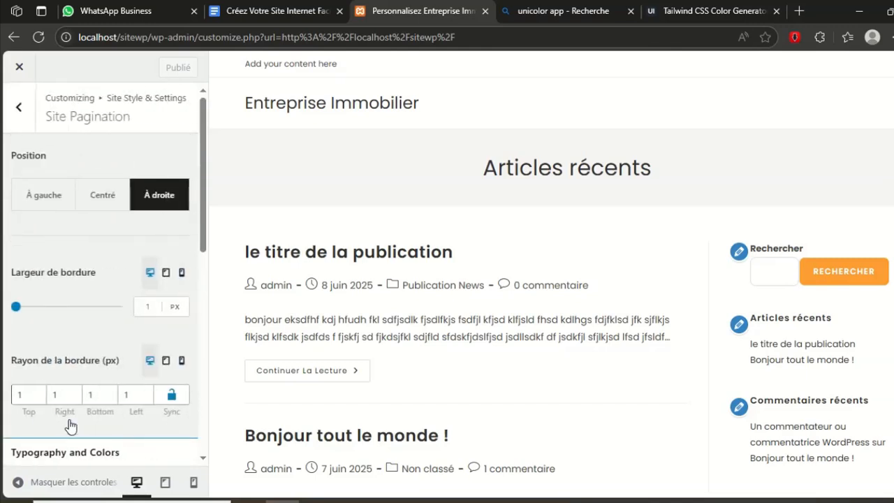
Set the hover color of Pagination Text to the copied 9F390D.
{"action": "scroll", "coordinate": [70, 412], "scroll_direction": "down", "scroll_amount": 8}
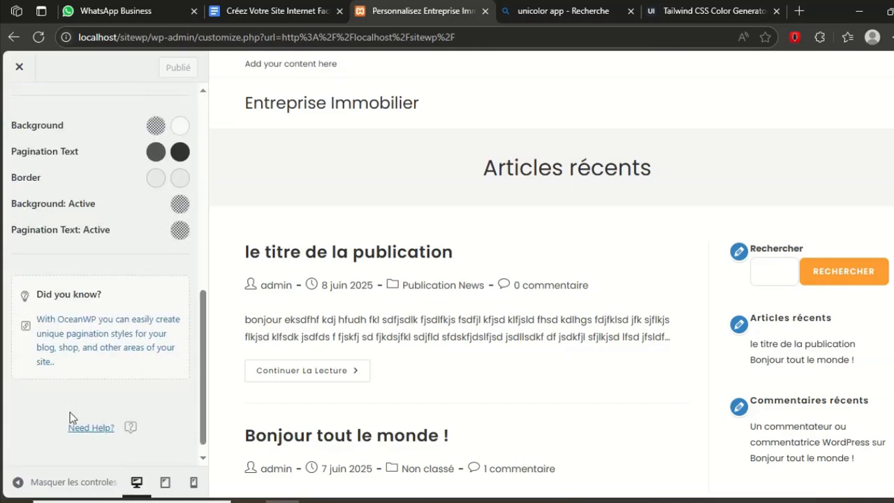
{"action": "scroll", "coordinate": [116, 381], "scroll_direction": "down", "scroll_amount": 1}
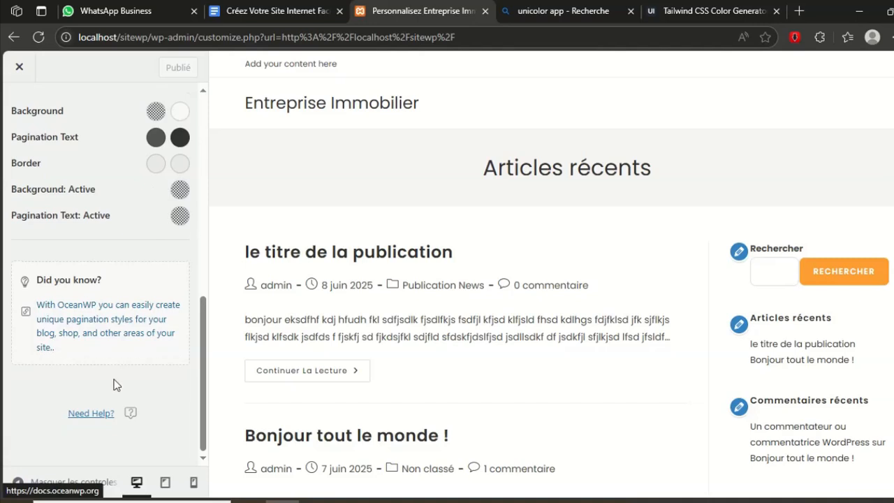
{"action": "scroll", "coordinate": [485, 341], "scroll_direction": "down", "scroll_amount": 3}
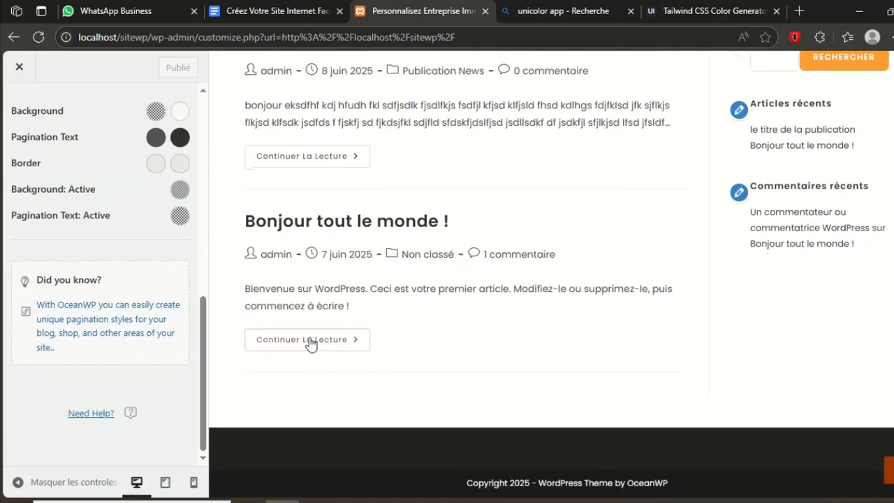
{"action": "scroll", "coordinate": [105, 328], "scroll_direction": "up", "scroll_amount": 2}
{"action": "left_click", "coordinate": [179, 275]}
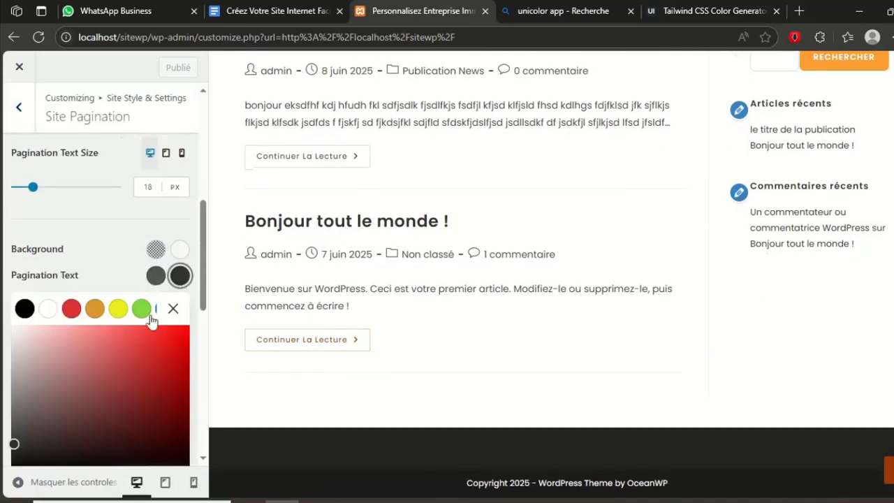
{"action": "scroll", "coordinate": [126, 342], "scroll_direction": "down", "scroll_amount": 3}
{"action": "double_click", "coordinate": [48, 429]}
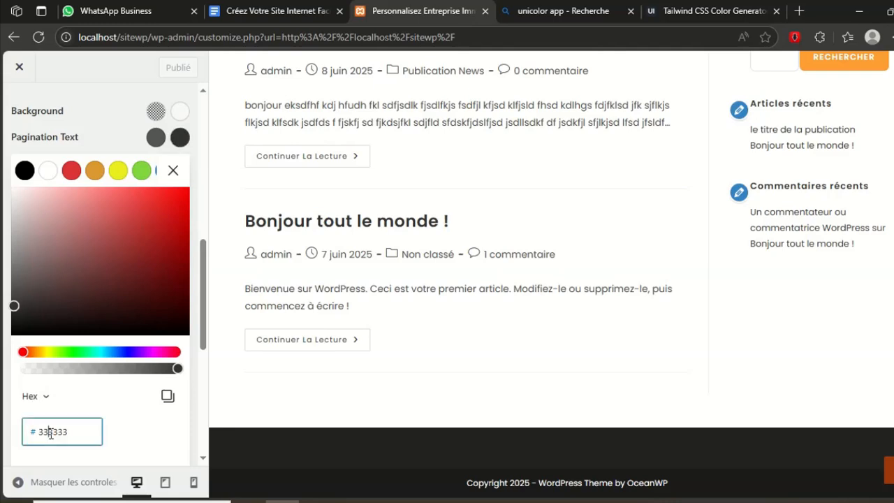
{"action": "right_click", "coordinate": [48, 429]}
{"action": "left_click", "coordinate": [91, 233]}
{"action": "left_click", "coordinate": [64, 134]}
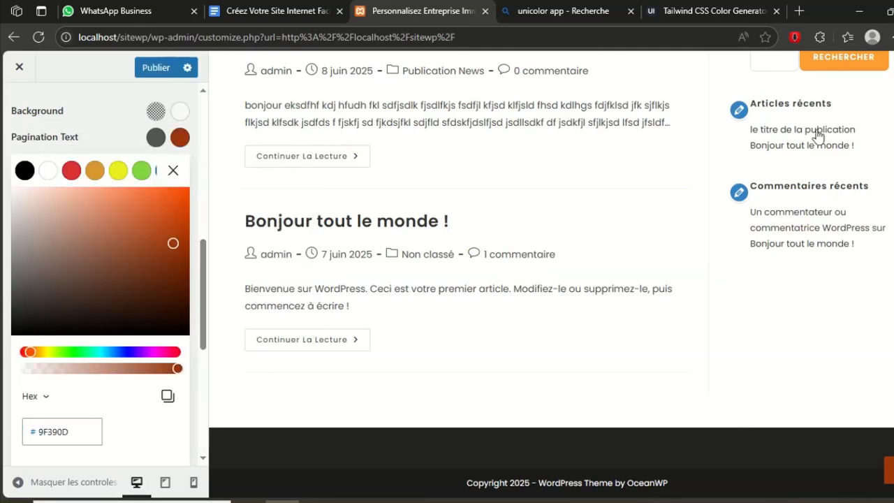
Copy shade 400 (FF9D34) from the UI Colors palette and set it as the normal Pagination Text color in the customizer.
{"action": "left_click", "coordinate": [684, 6]}
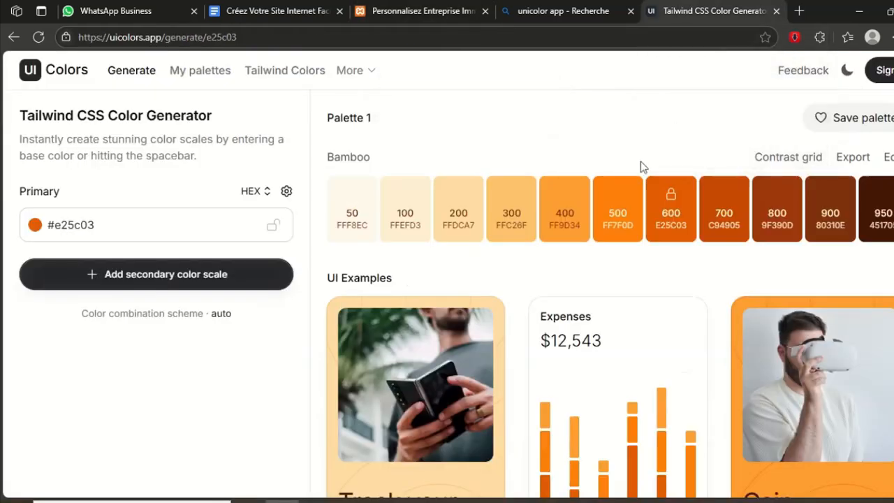
{"action": "left_click", "coordinate": [564, 230]}
{"action": "left_click", "coordinate": [425, 13]}
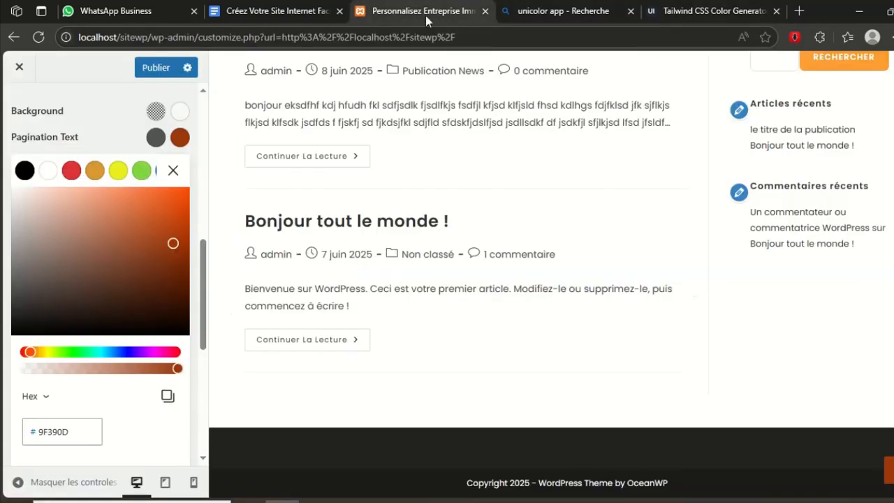
{"action": "left_click", "coordinate": [154, 141]}
{"action": "double_click", "coordinate": [56, 431]}
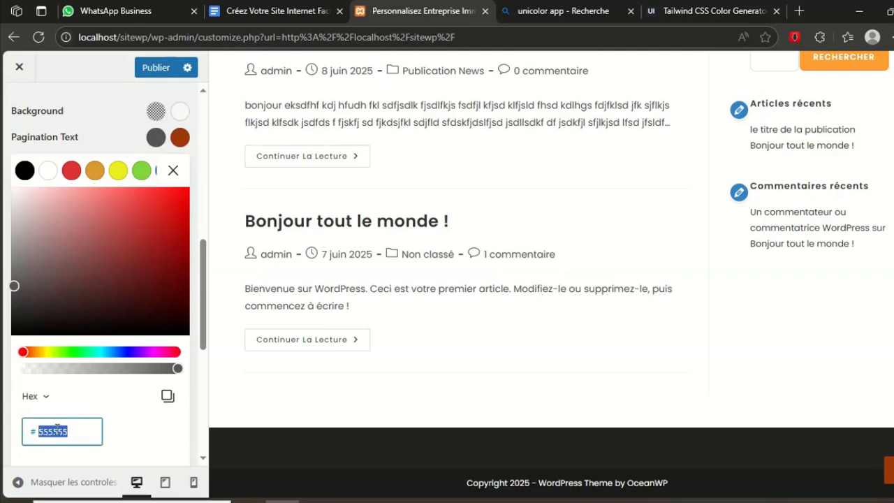
{"action": "right_click", "coordinate": [56, 428]}
{"action": "left_click", "coordinate": [96, 223]}
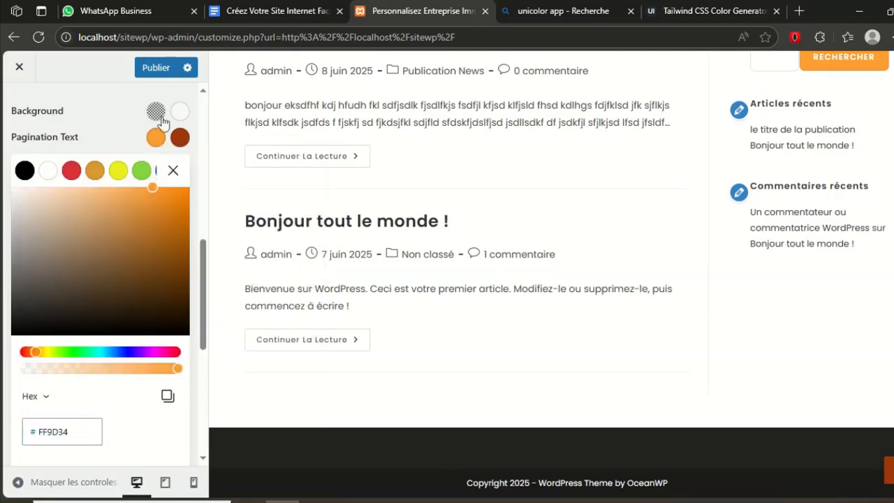
Copy shade 700 (C94905) from the UI Colors palette, set it as the Pagination Text hover color in the customizer, and publish.
{"action": "left_click", "coordinate": [744, 7]}
{"action": "left_click", "coordinate": [718, 232]}
{"action": "left_click", "coordinate": [411, 9]}
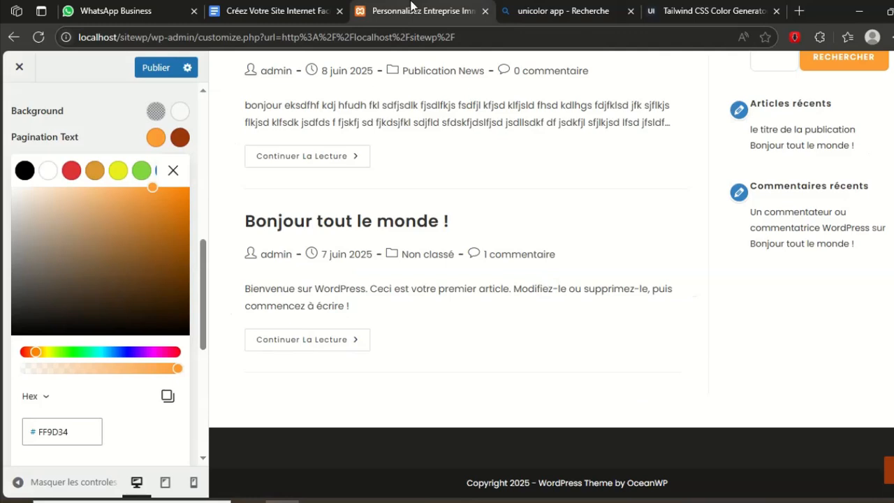
{"action": "left_click", "coordinate": [180, 137]}
{"action": "double_click", "coordinate": [51, 434]}
{"action": "right_click", "coordinate": [51, 434]}
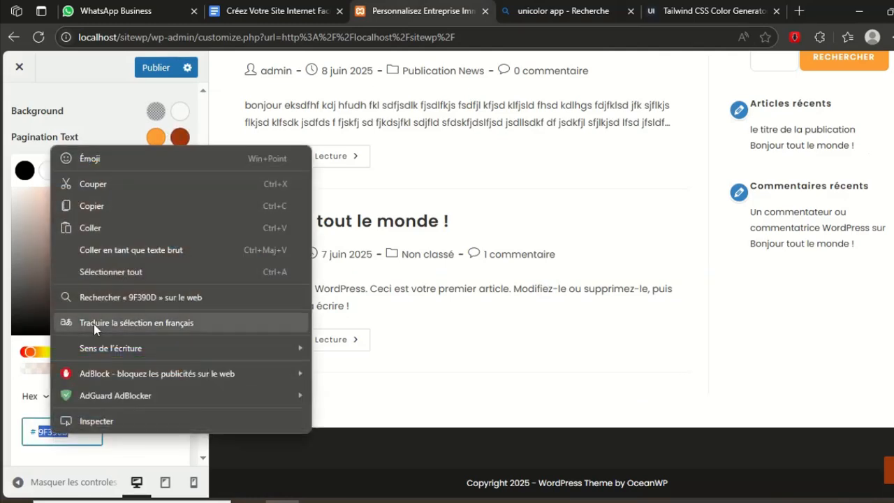
{"action": "left_click", "coordinate": [111, 228]}
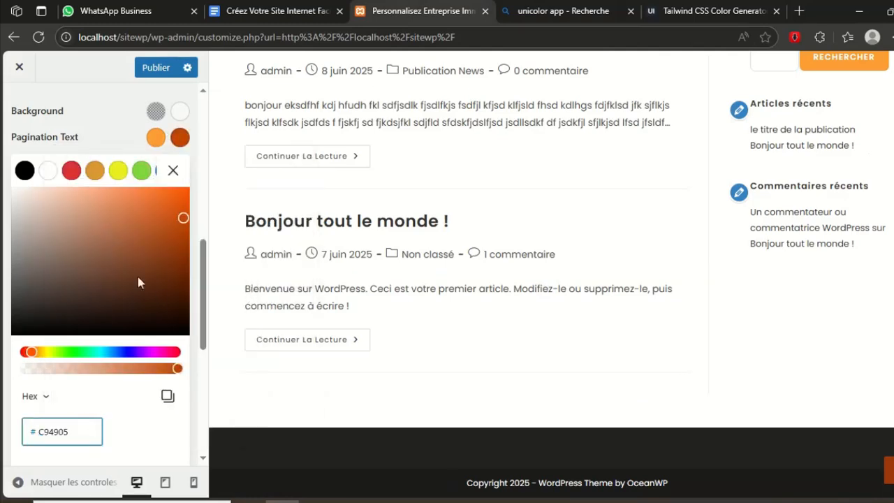
{"action": "left_click", "coordinate": [143, 67]}
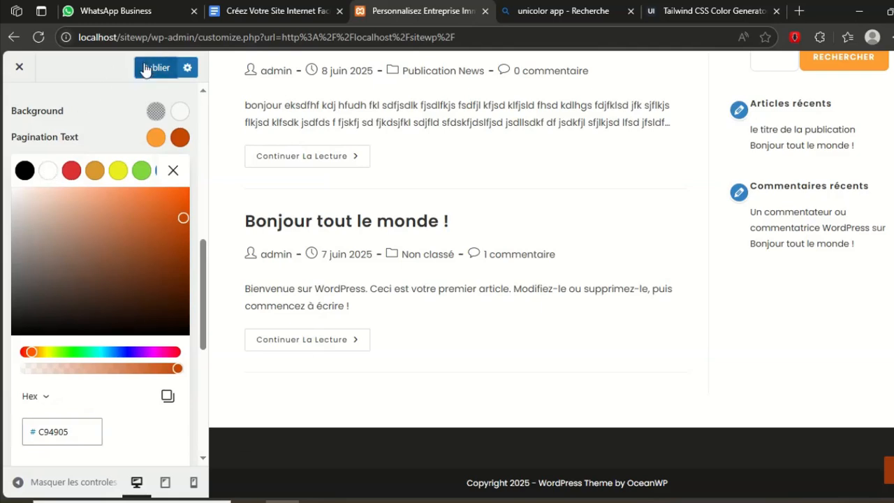
Close the Pagination Text color picker and leave the Site Pagination settings.
{"action": "left_click", "coordinate": [171, 173]}
{"action": "scroll", "coordinate": [62, 204], "scroll_direction": "up", "scroll_amount": 5}
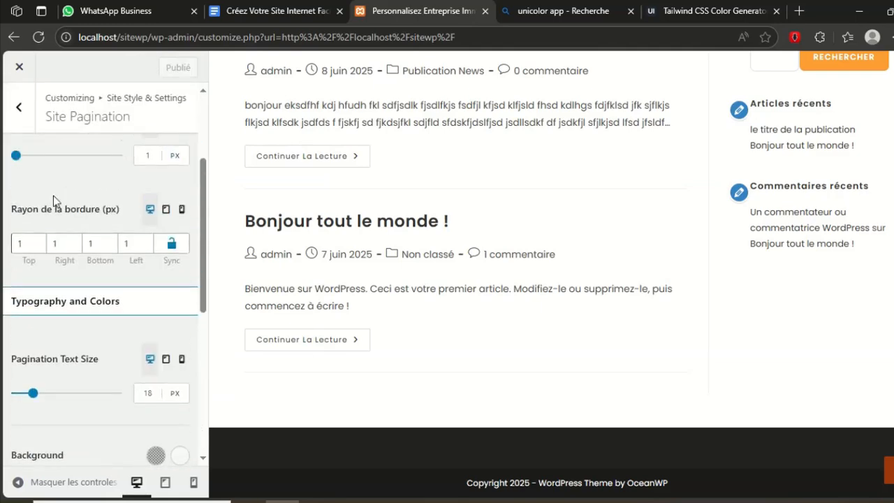
{"action": "left_click", "coordinate": [18, 111]}
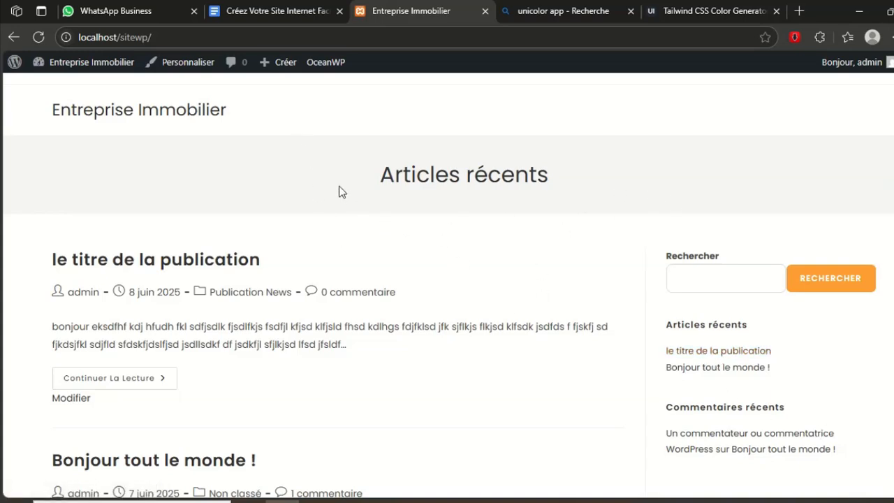
Go to the site's dashboard, create a new page titled "Accueil" and publish it.
{"action": "mouse_move", "coordinate": [284, 66]}
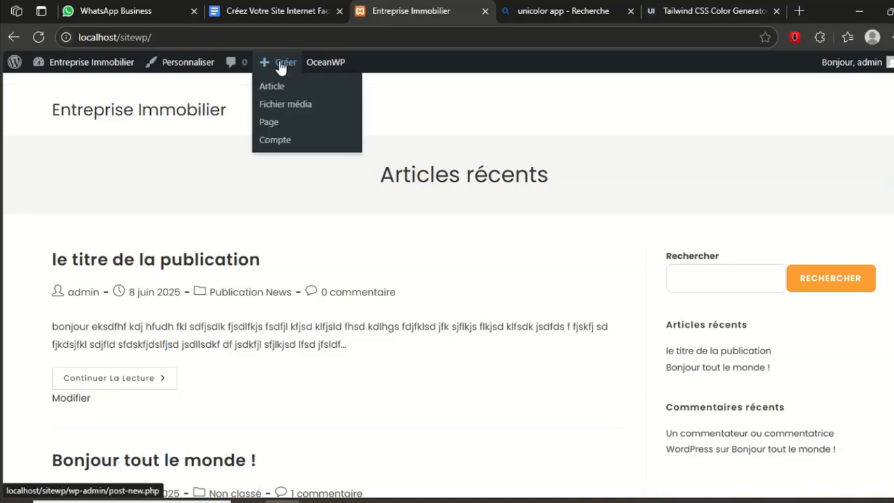
{"action": "mouse_move", "coordinate": [66, 66]}
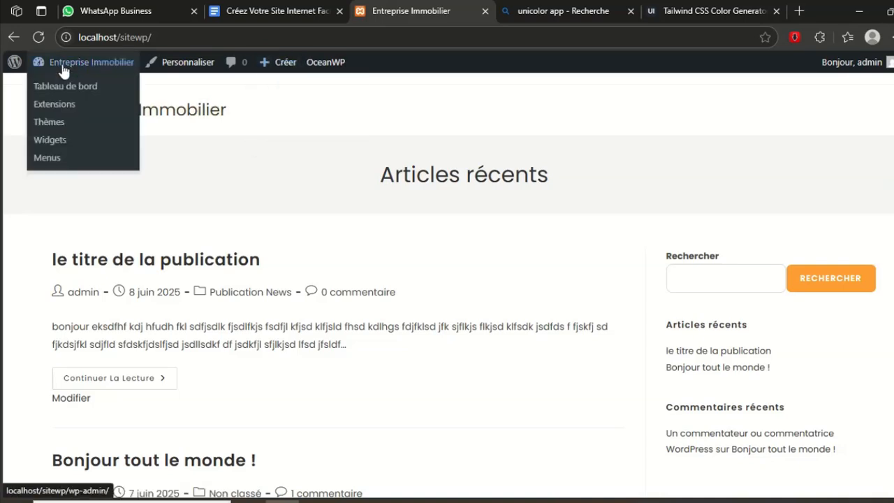
{"action": "left_click", "coordinate": [58, 87]}
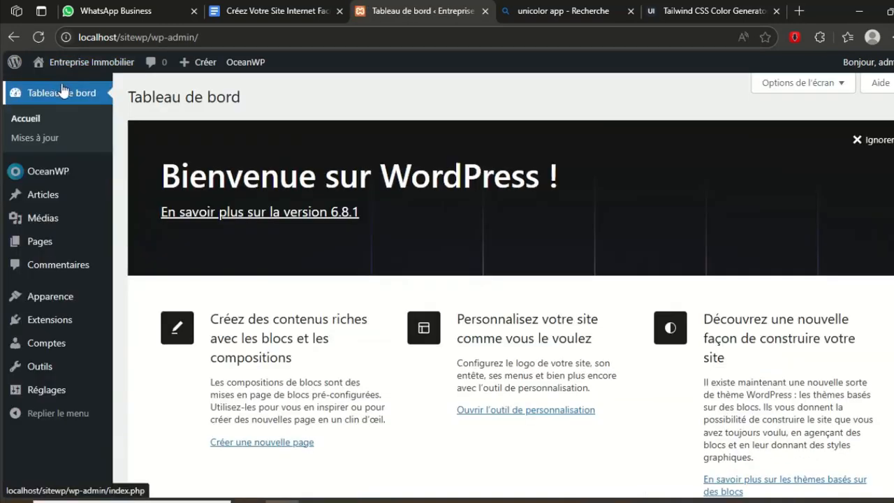
{"action": "mouse_move", "coordinate": [60, 248]}
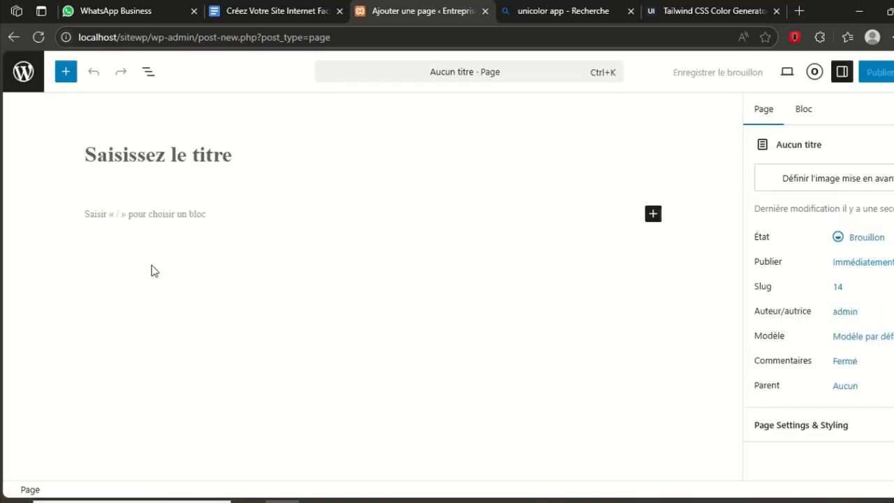
{"action": "type", "text": "Accueil"}
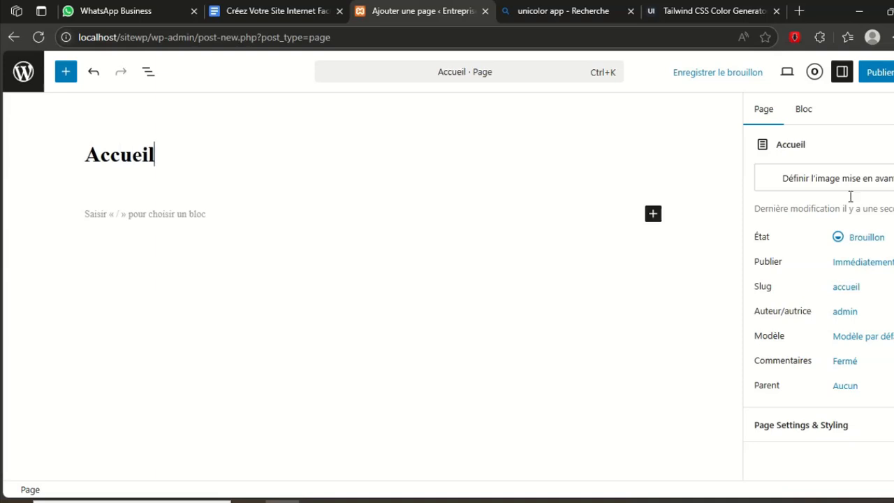
{"action": "left_click", "coordinate": [876, 72]}
{"action": "left_click", "coordinate": [876, 72]}
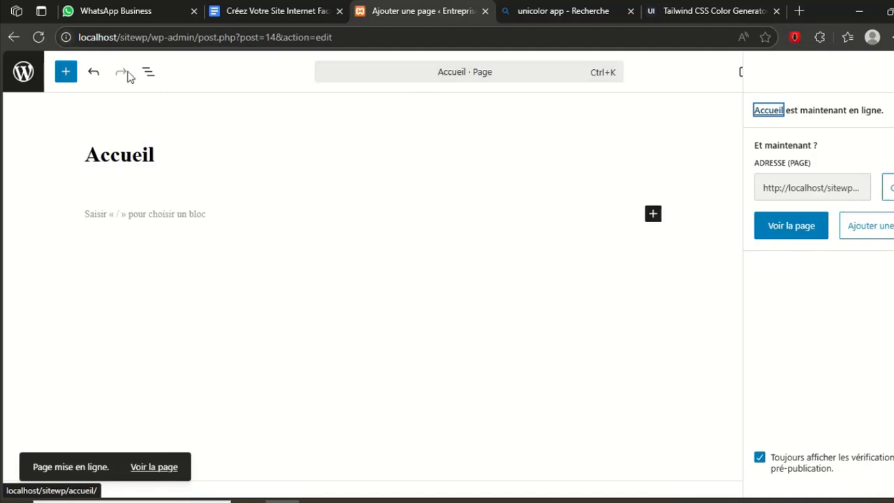
Return to the pages list, add a page titled "A propos" and publish it.
{"action": "left_click", "coordinate": [23, 72]}
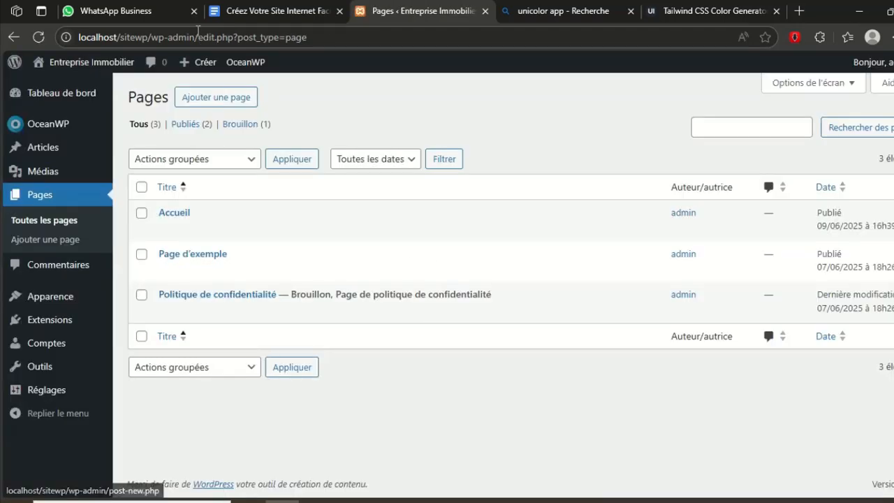
{"action": "left_click", "coordinate": [218, 102]}
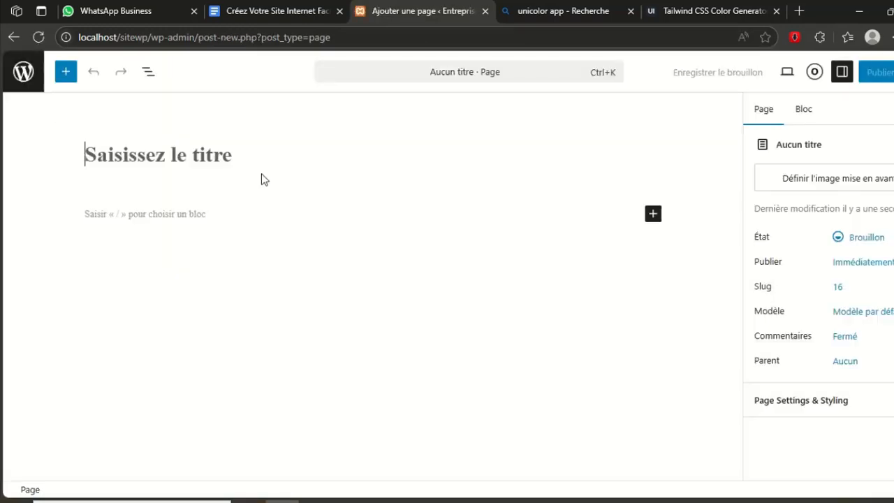
{"action": "type", "text": "A propos"}
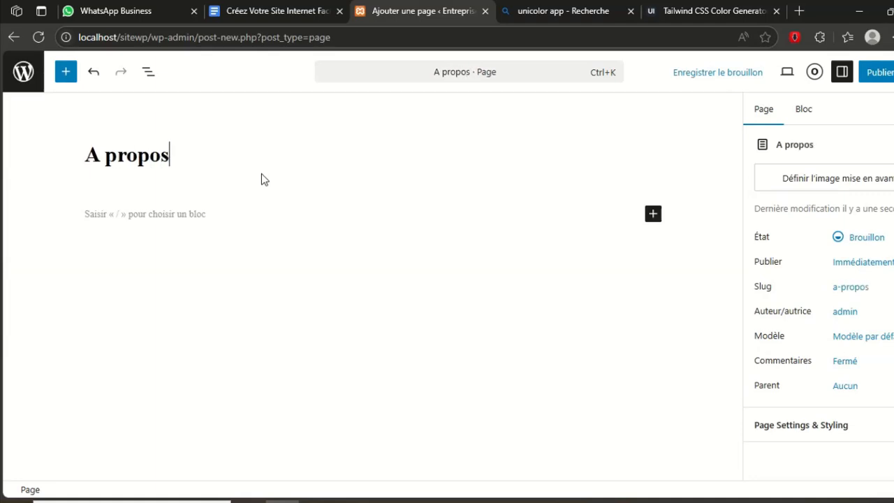
{"action": "left_click", "coordinate": [881, 73]}
{"action": "left_click", "coordinate": [877, 79]}
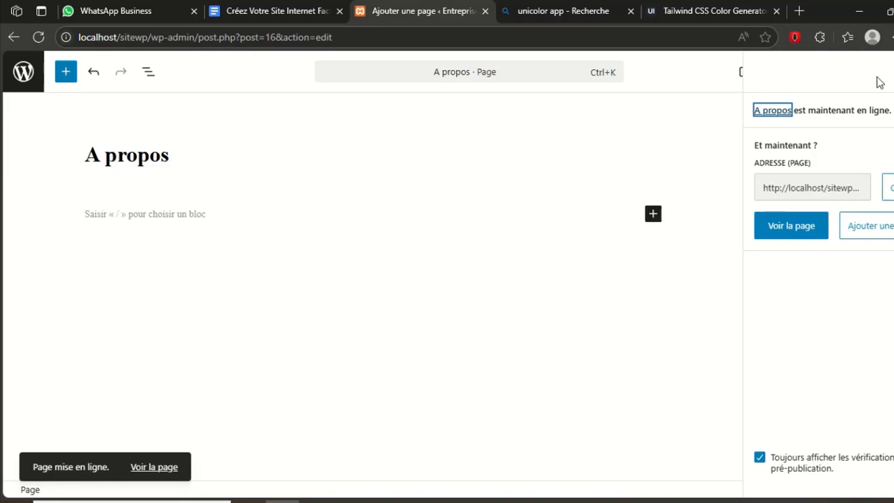
Leave the A propos editor, add a page titled "Nos services" and publish it.
{"action": "left_click", "coordinate": [35, 77]}
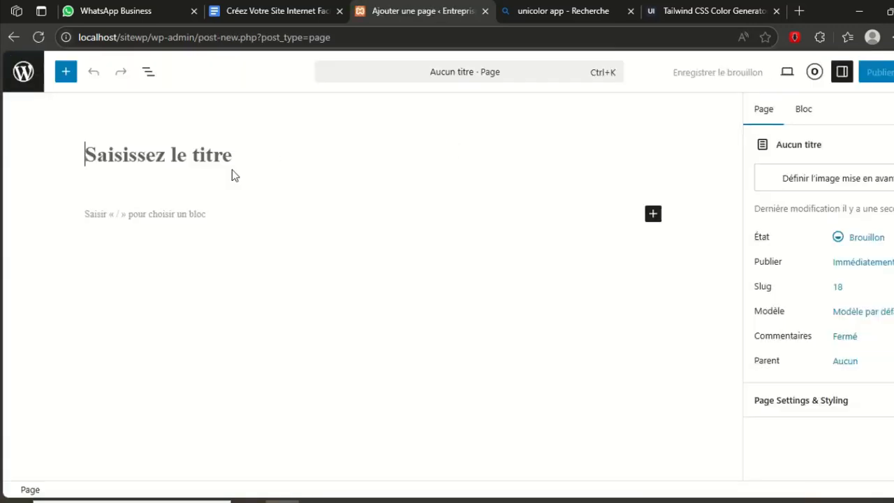
{"action": "type", "text": "Nos "}
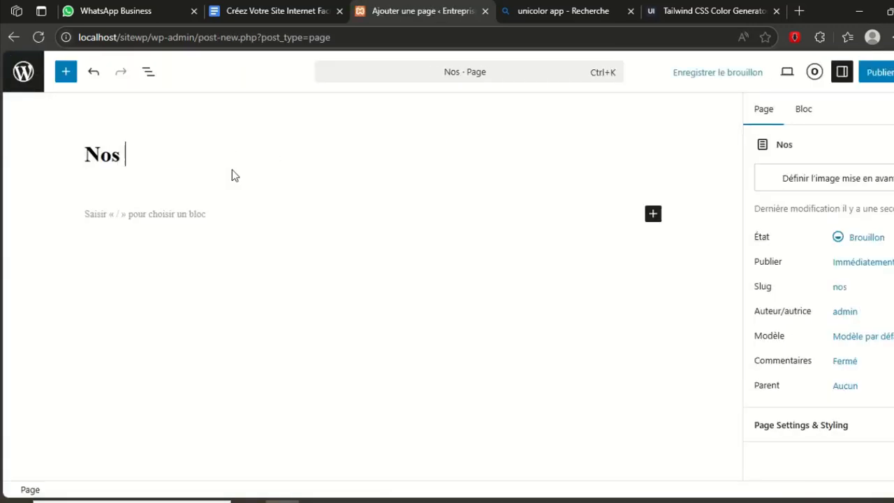
{"action": "type", "text": "services"}
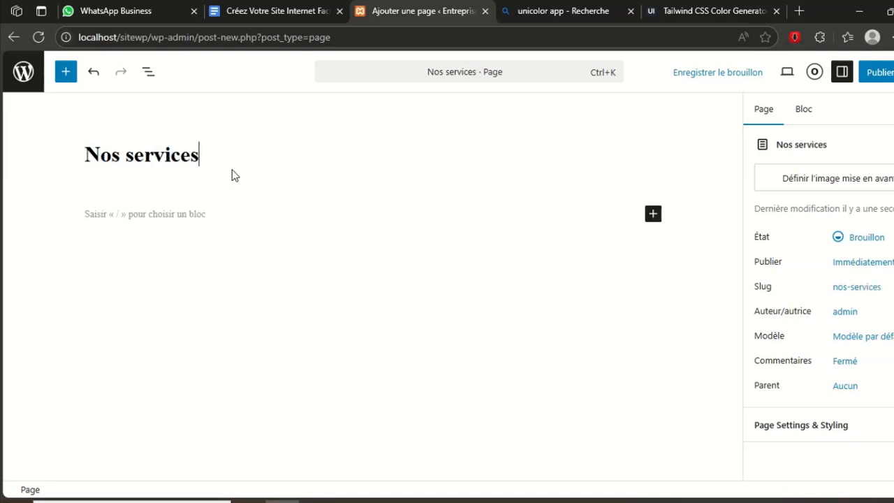
{"action": "left_click", "coordinate": [880, 72]}
{"action": "left_click", "coordinate": [881, 72]}
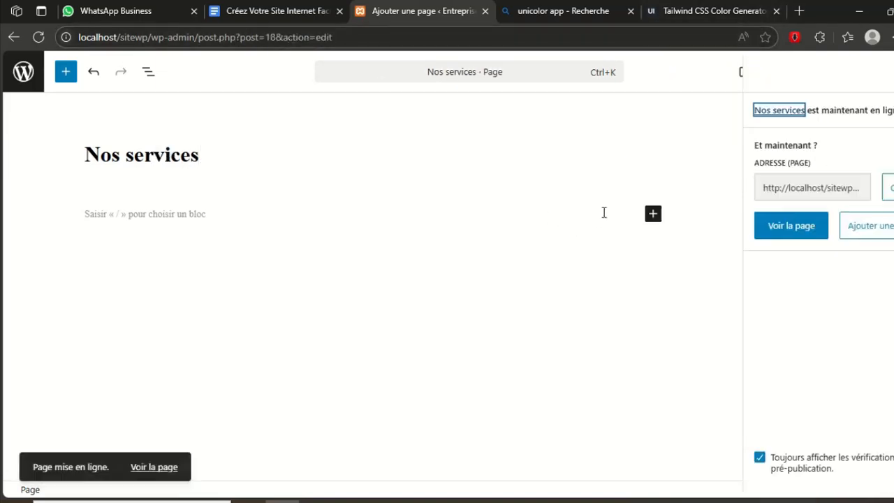
Leave the Nos services editor, add a page titled "Blog" and publish it.
{"action": "left_click", "coordinate": [22, 72]}
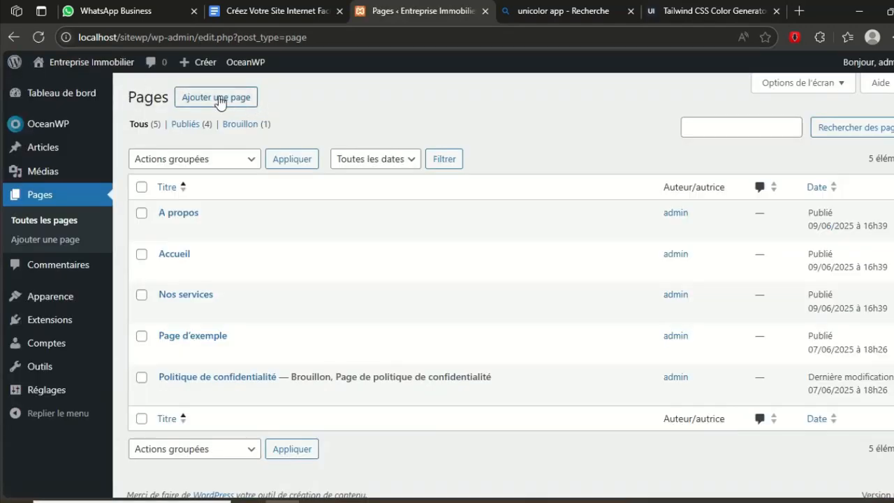
{"action": "left_click", "coordinate": [220, 100]}
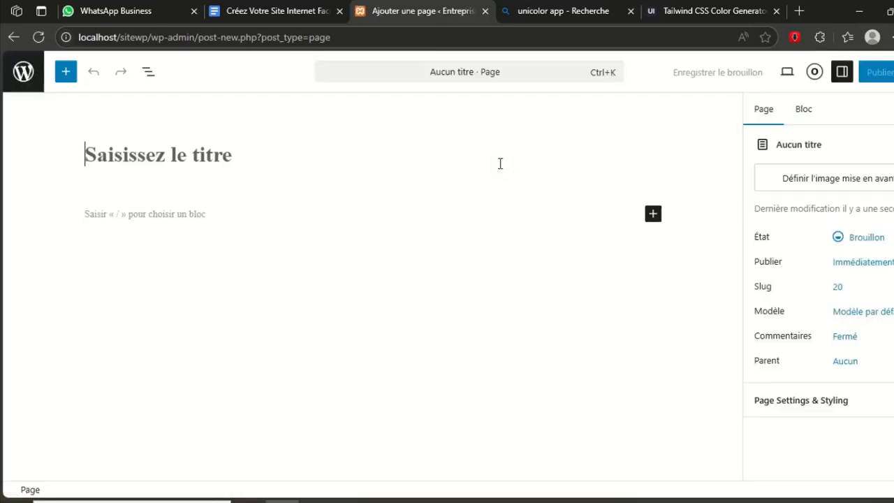
{"action": "type", "text": "Blog"}
{"action": "left_click", "coordinate": [878, 69]}
{"action": "left_click", "coordinate": [876, 72]}
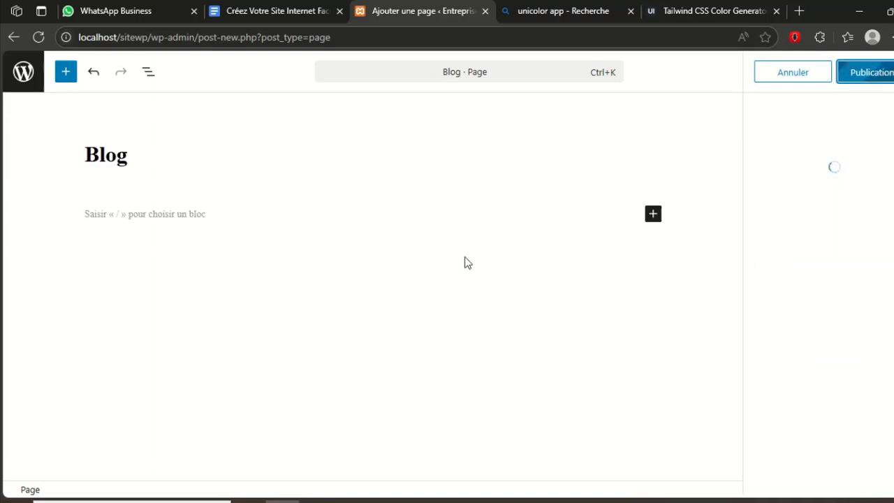
Leave the Blog editor, add a page titled "Nous contacter" and publish it.
{"action": "left_click", "coordinate": [24, 71]}
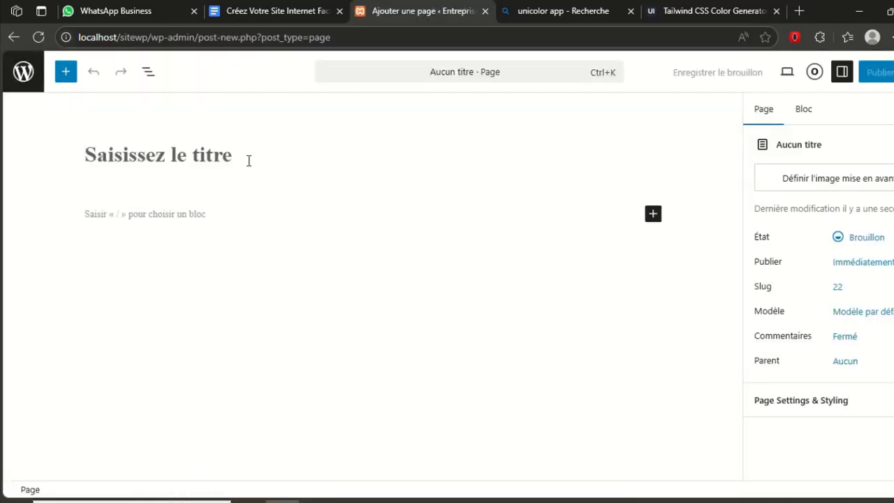
{"action": "type", "text": "Nous"}
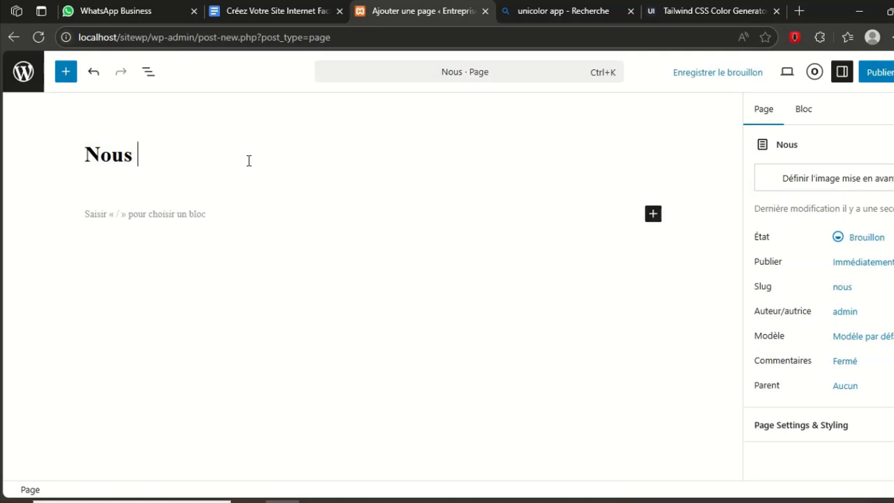
{"action": "type", "text": " contacter"}
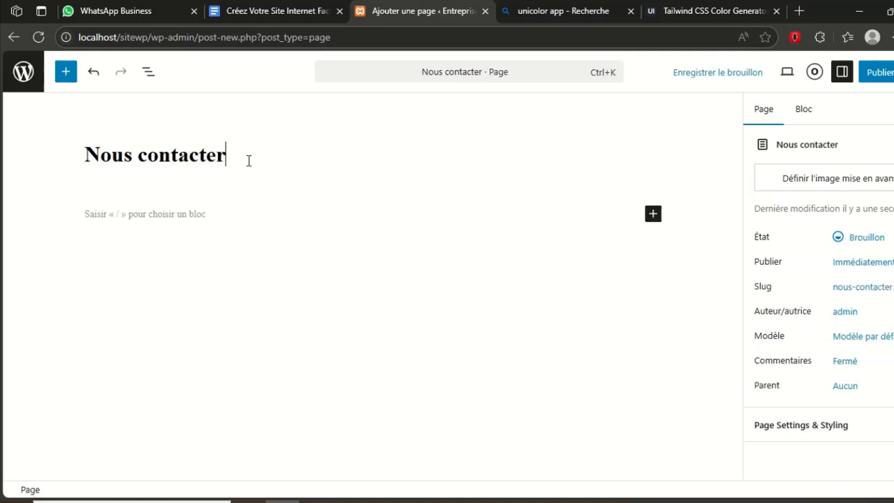
{"action": "left_click", "coordinate": [886, 81]}
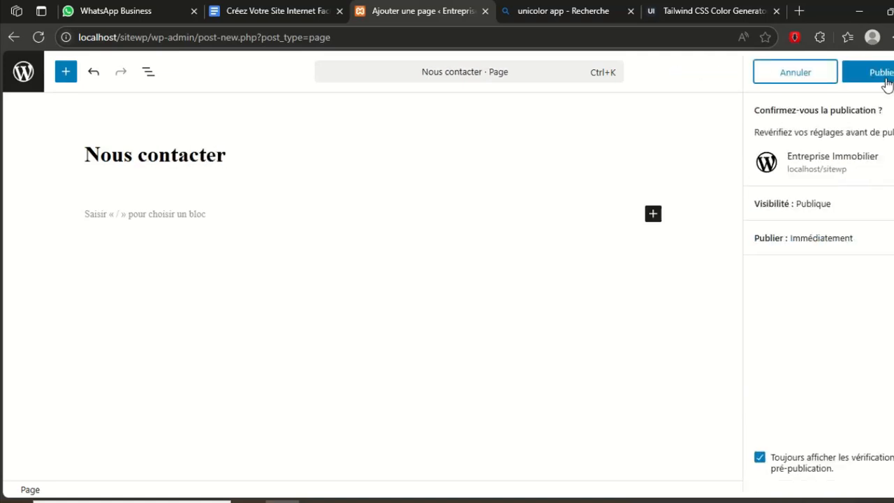
{"action": "left_click", "coordinate": [885, 80]}
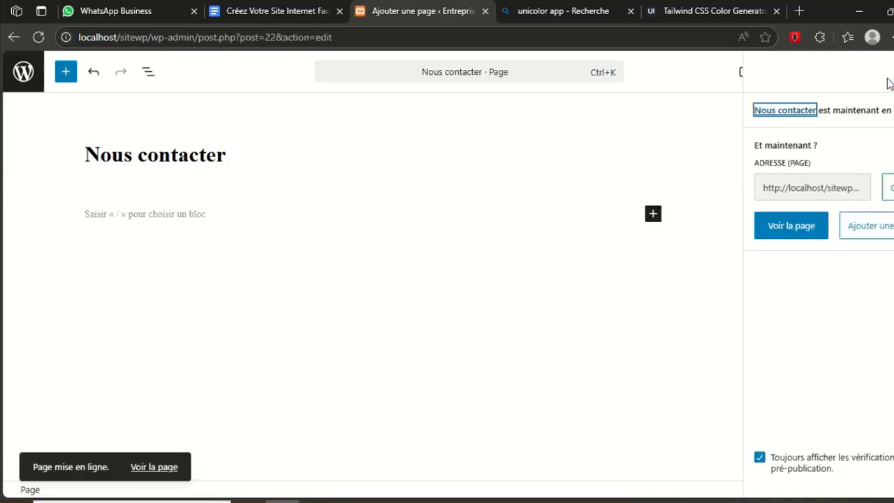
Back in the pages list, move "Page d'exemple" to the trash and delete it permanently.
{"action": "left_click", "coordinate": [33, 72]}
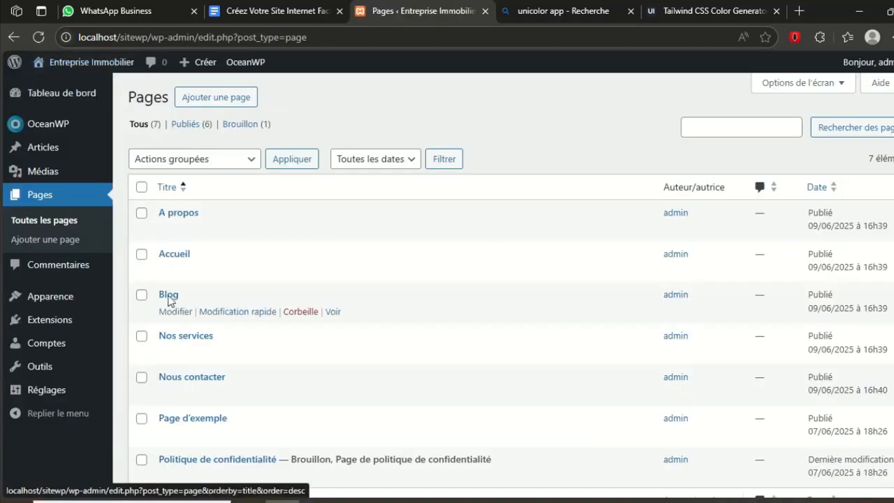
{"action": "scroll", "coordinate": [336, 256], "scroll_direction": "down", "scroll_amount": 1}
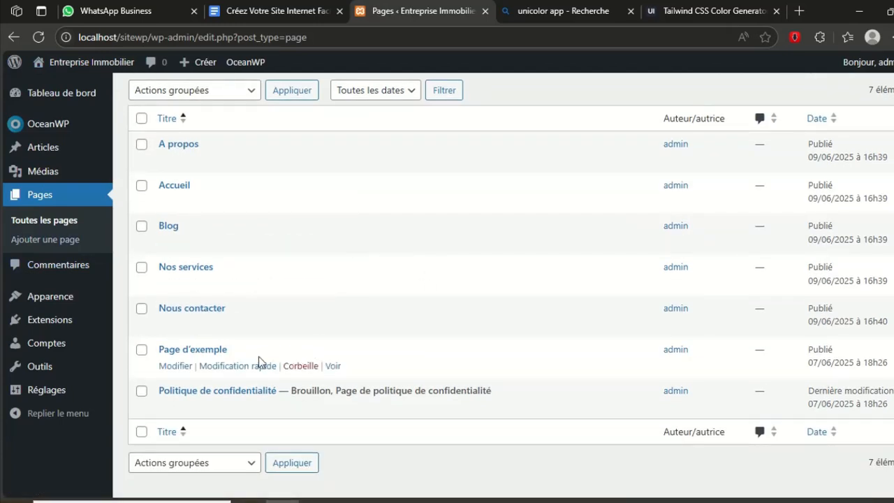
{"action": "left_click", "coordinate": [309, 369]}
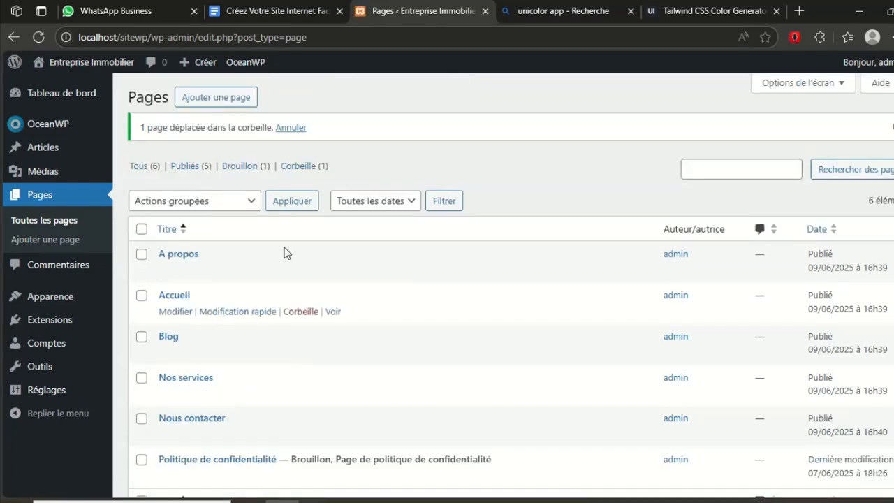
{"action": "left_click", "coordinate": [309, 167]}
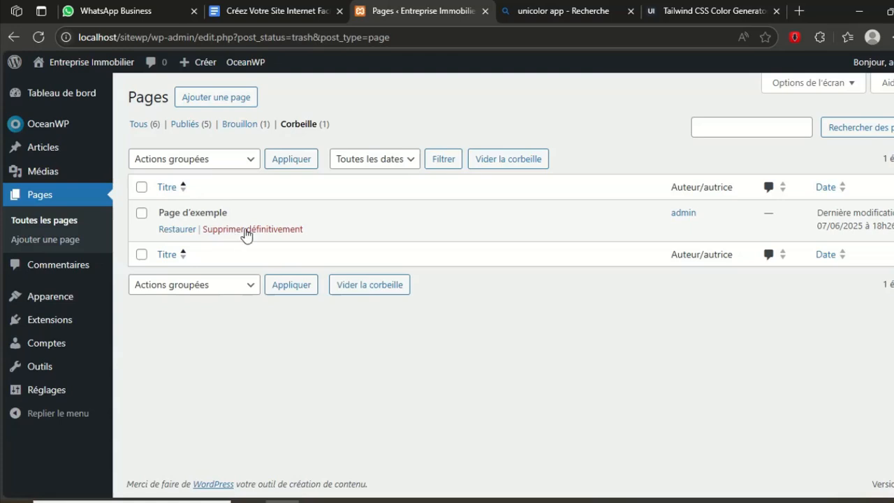
{"action": "left_click", "coordinate": [246, 231]}
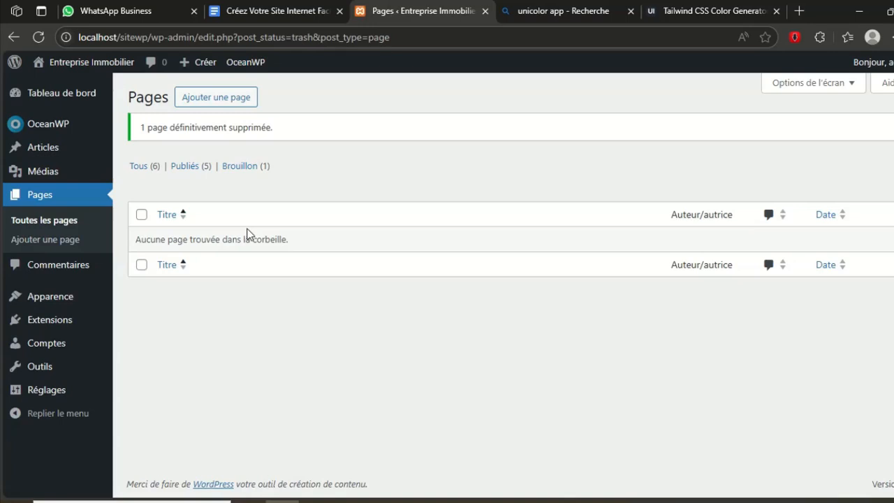
In the reading settings, use a static homepage with Accueil as the home page and Blog as the posts page.
{"action": "mouse_move", "coordinate": [40, 390]}
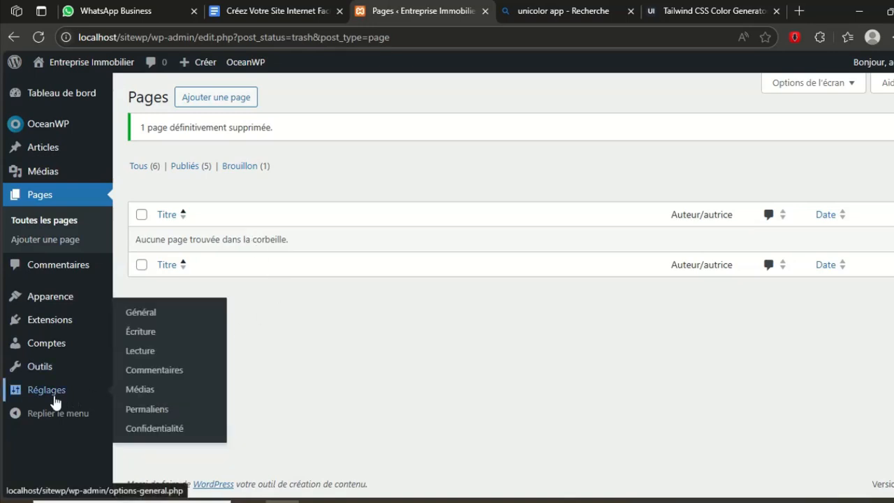
{"action": "left_click", "coordinate": [139, 353]}
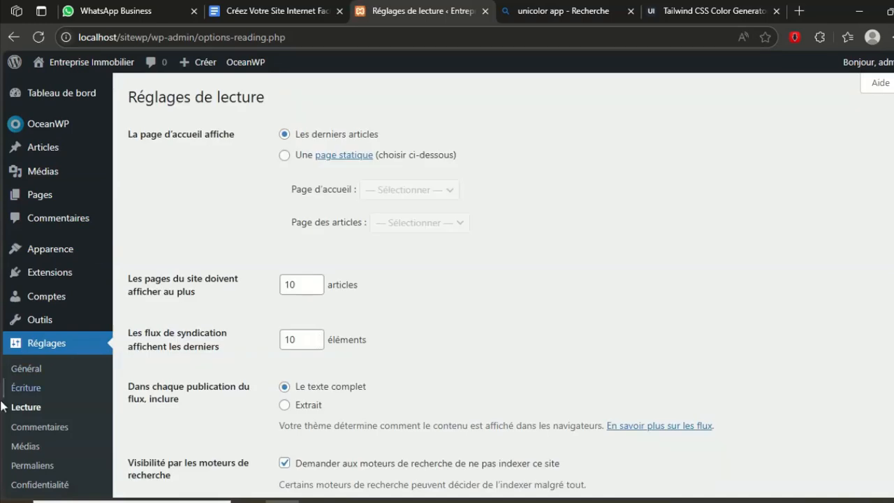
{"action": "left_click", "coordinate": [284, 156]}
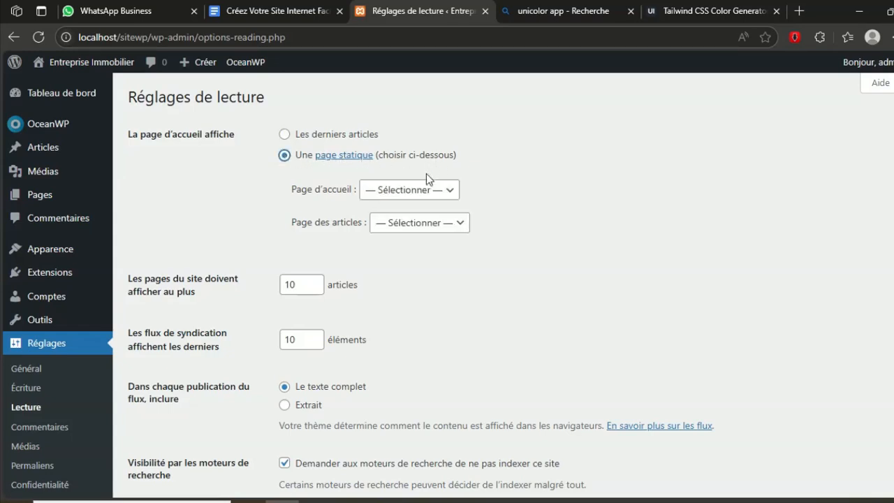
{"action": "left_click", "coordinate": [405, 190]}
{"action": "left_click", "coordinate": [380, 250]}
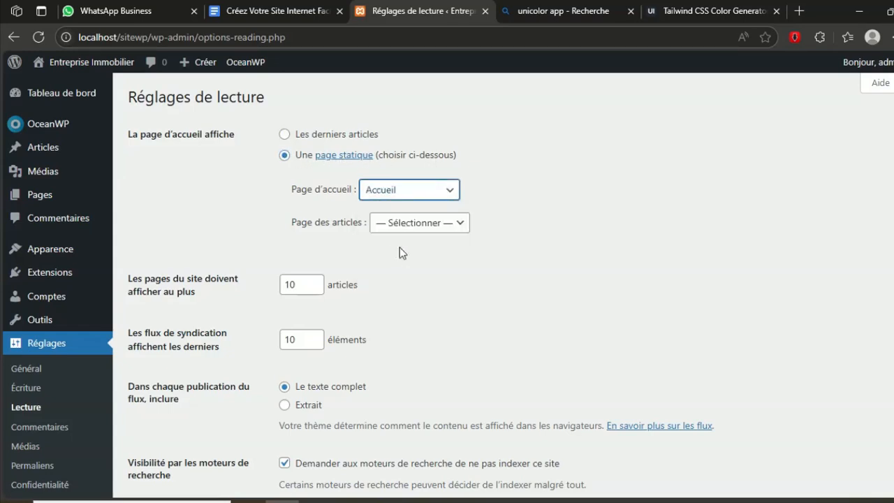
{"action": "left_click", "coordinate": [395, 227]}
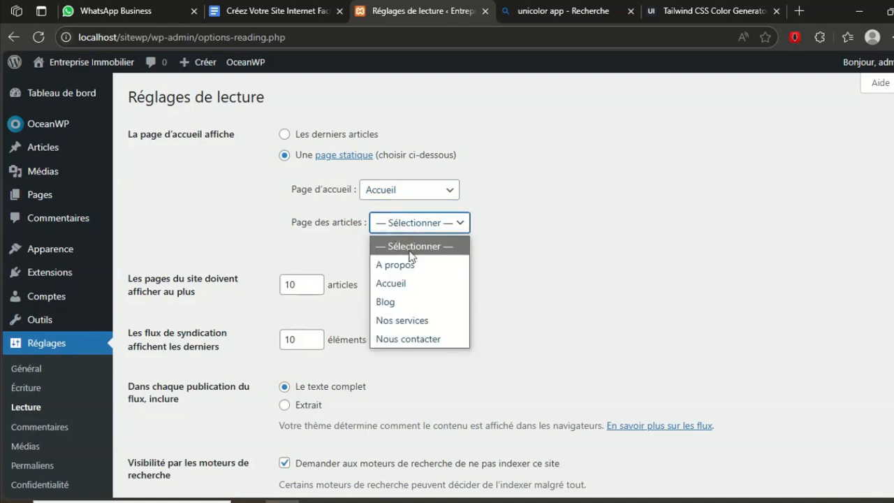
{"action": "left_click", "coordinate": [401, 301]}
{"action": "left_click", "coordinate": [576, 285]}
Set each feed post to include only the excerpt (Extrait) and save the reading settings.
{"action": "scroll", "coordinate": [577, 285], "scroll_direction": "down", "scroll_amount": 2}
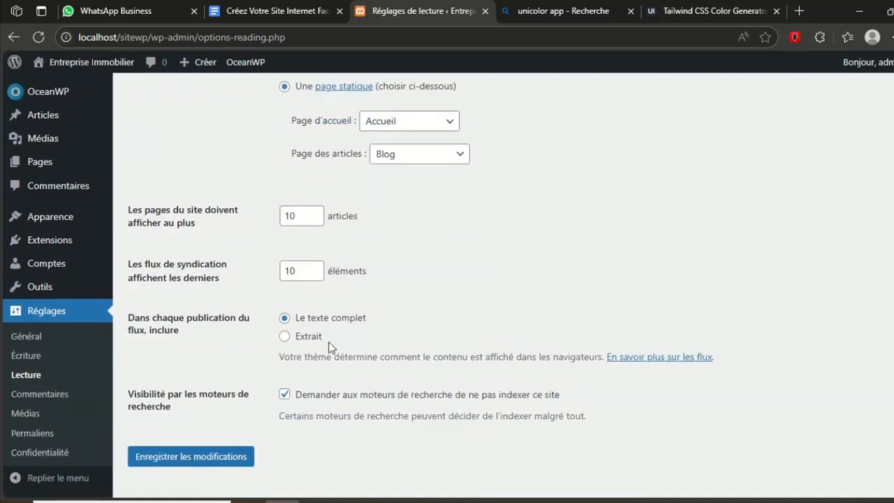
{"action": "left_click", "coordinate": [284, 335]}
{"action": "left_click", "coordinate": [184, 463]}
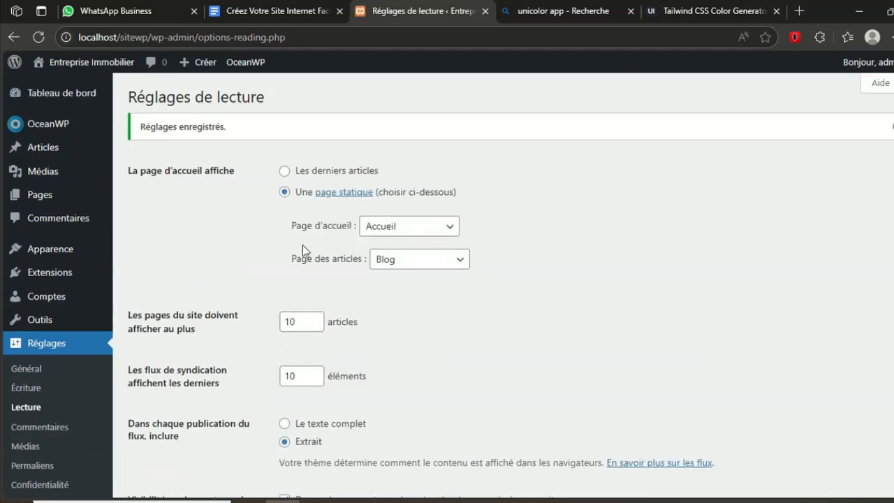
Visit the site's home page to check its title, and open localhost/sitewp/blog to check the posts page.
{"action": "left_click", "coordinate": [88, 86]}
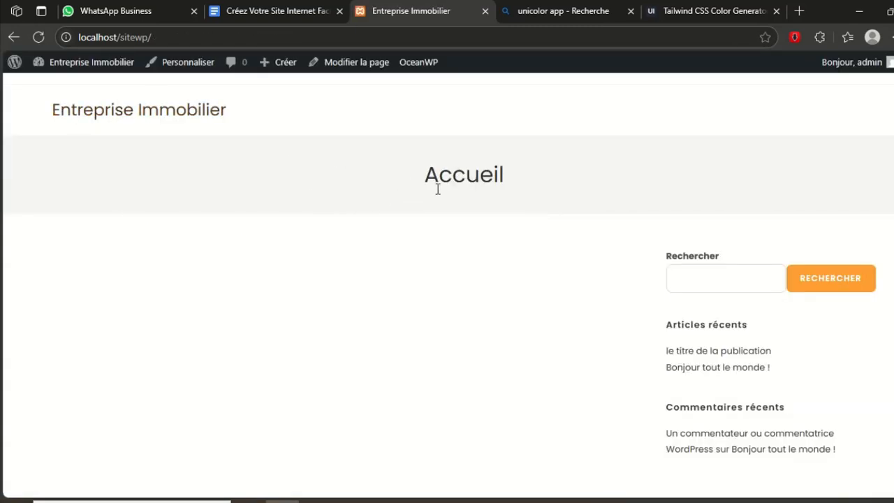
{"action": "left_click_drag", "start_coordinate": [425, 176], "coordinate": [537, 181]}
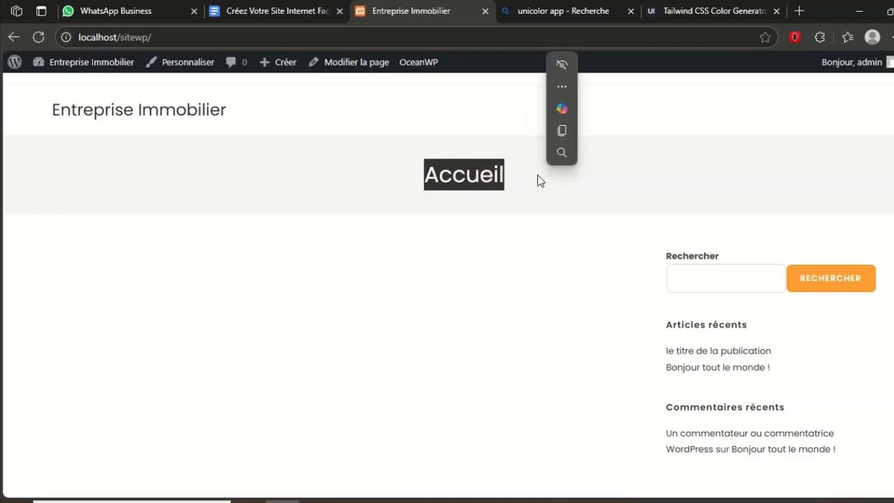
{"action": "left_click", "coordinate": [219, 35]}
{"action": "left_click", "coordinate": [221, 35]}
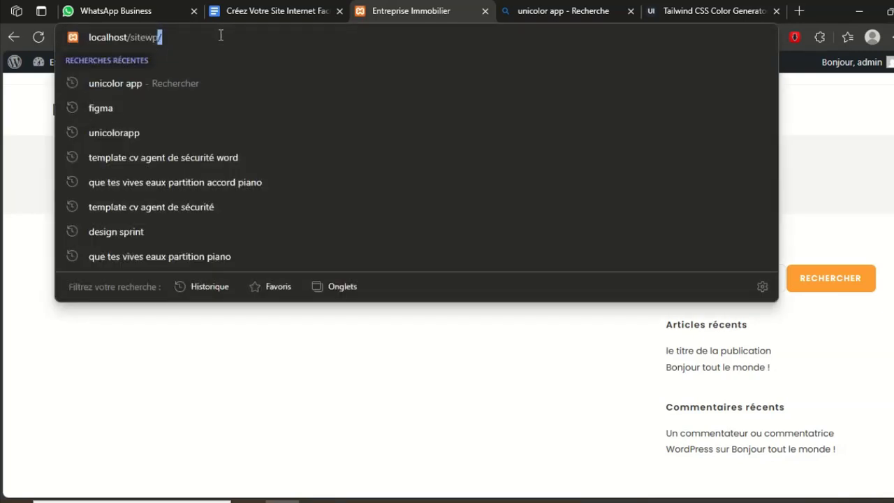
{"action": "type", "text": "blog"}
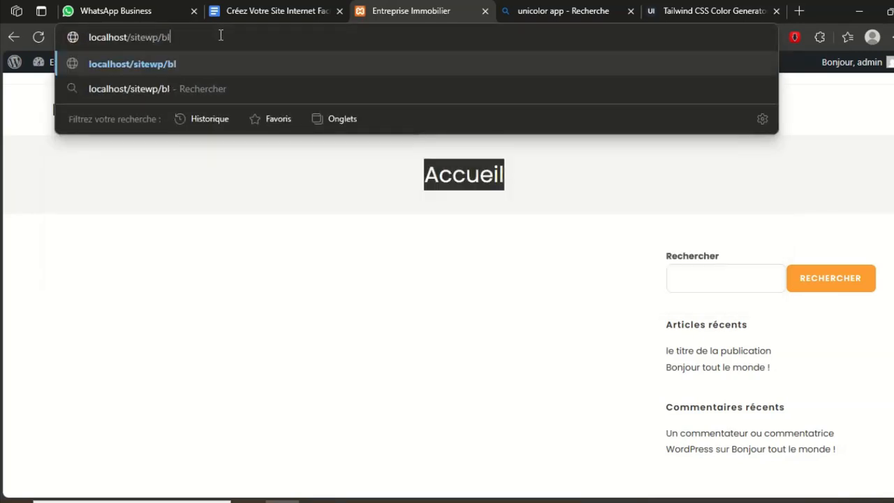
{"action": "key", "text": "Return"}
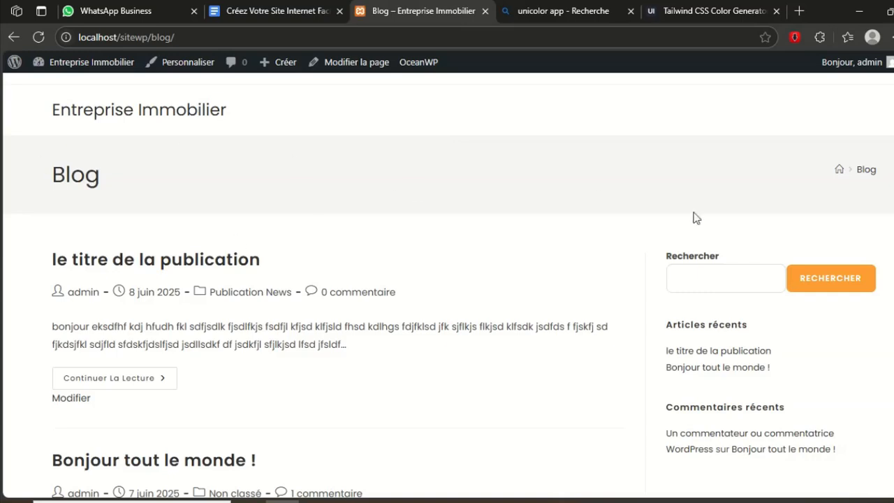